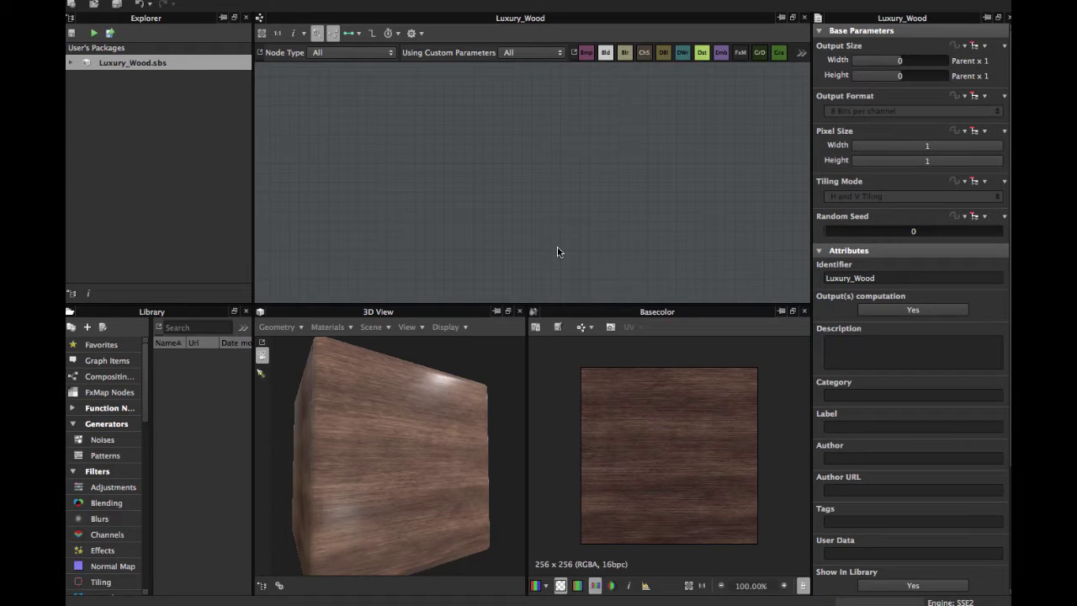
Examine the wood material on the cube in the 3D view from different angles and distances.
{"action": "scroll", "coordinate": [453, 363], "scroll_direction": "down", "scroll_amount": 3}
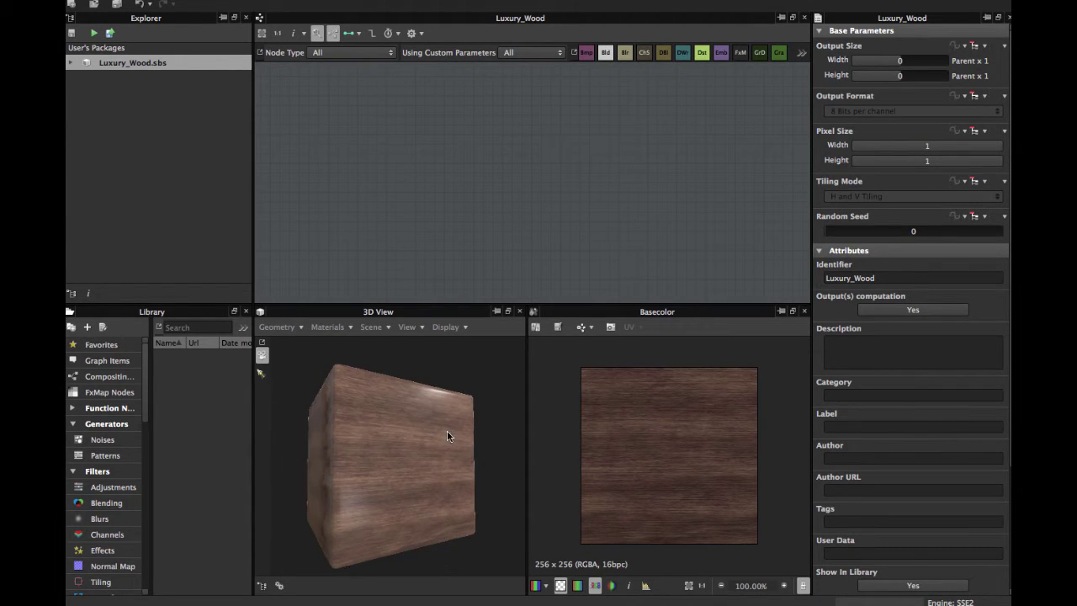
{"action": "left_click_drag", "start_coordinate": [447, 430], "coordinate": [440, 450]}
{"action": "scroll", "coordinate": [429, 411], "scroll_direction": "up", "scroll_amount": 5}
{"action": "scroll", "coordinate": [451, 433], "scroll_direction": "down", "scroll_amount": 5}
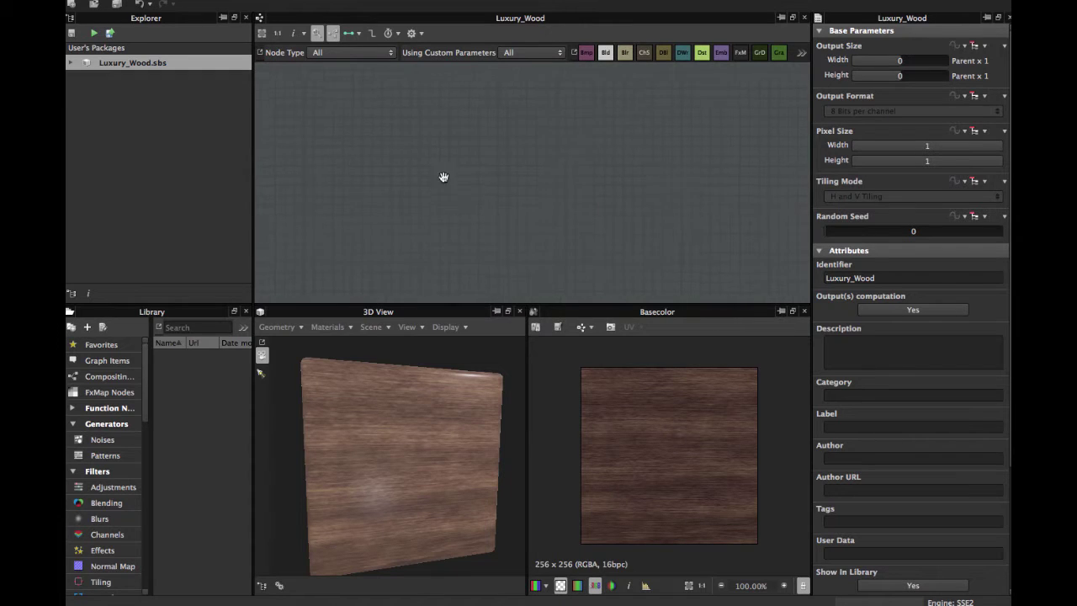
Look over the whole Luxury_Wood graph, including the Vein Woods, Wood Pattern and color frames.
{"action": "middle_click_drag", "start_coordinate": [435, 217], "coordinate": [442, 91]}
{"action": "scroll", "coordinate": [450, 181], "scroll_direction": "down", "scroll_amount": 3}
{"action": "middle_click_drag", "start_coordinate": [477, 221], "coordinate": [437, 181]}
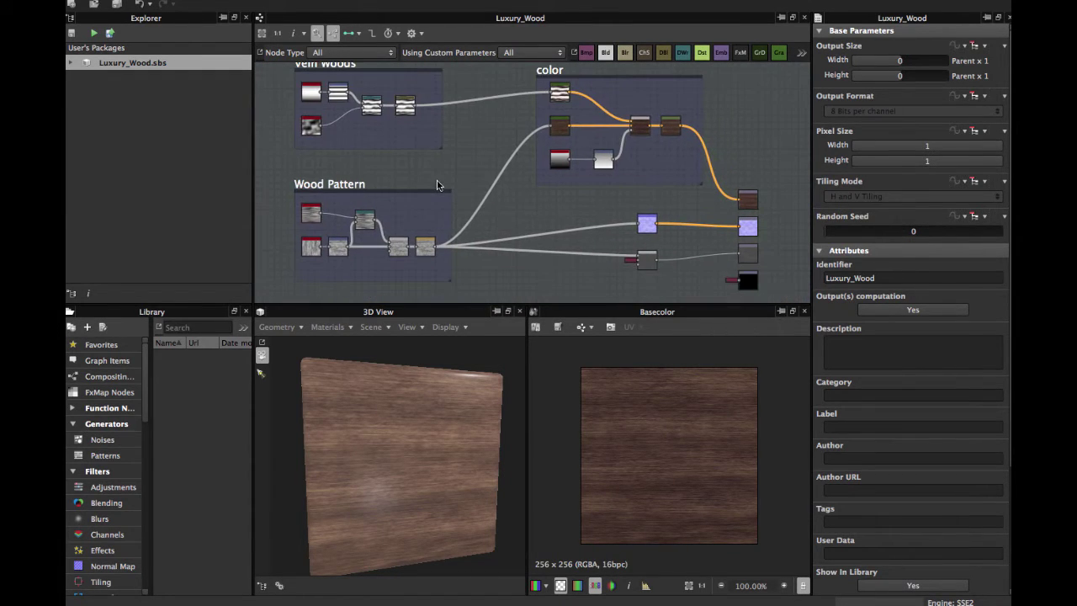
{"action": "scroll", "coordinate": [437, 185], "scroll_direction": "down", "scroll_amount": 2}
{"action": "middle_click_drag", "start_coordinate": [434, 144], "coordinate": [545, 241]}
{"action": "scroll", "coordinate": [444, 157], "scroll_direction": "up", "scroll_amount": 2}
{"action": "middle_click_drag", "start_coordinate": [391, 203], "coordinate": [412, 108]}
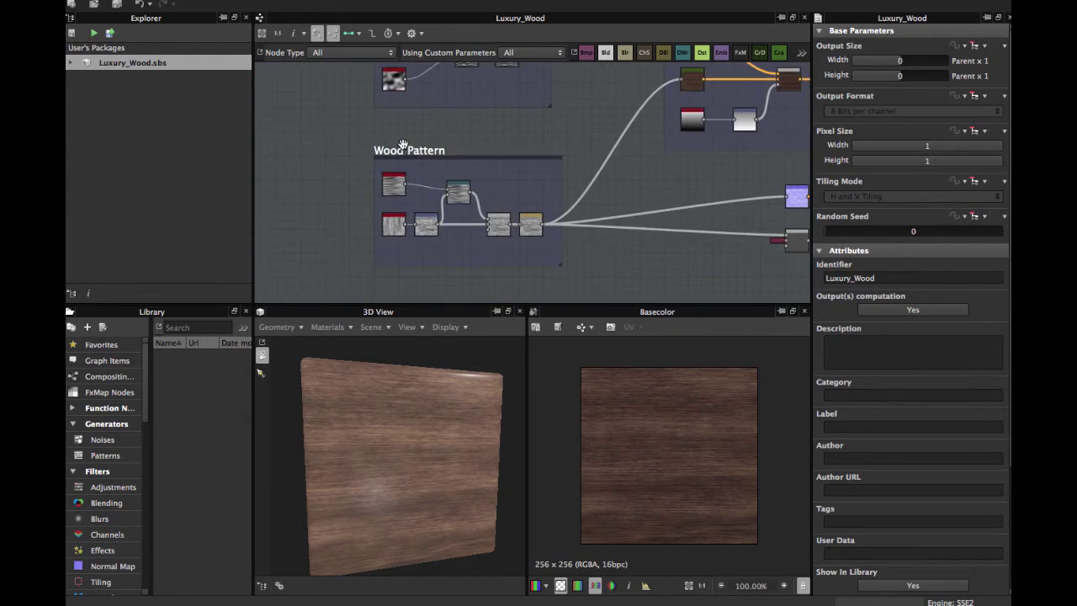
Select the Wood Fibers 2 node in the Wood Pattern frame and examine its fiber texture.
{"action": "scroll", "coordinate": [395, 166], "scroll_direction": "up", "scroll_amount": 2}
{"action": "middle_click_drag", "start_coordinate": [408, 179], "coordinate": [471, 76]}
{"action": "scroll", "coordinate": [426, 146], "scroll_direction": "up", "scroll_amount": 3}
{"action": "middle_click_drag", "start_coordinate": [427, 259], "coordinate": [436, 173]}
{"action": "scroll", "coordinate": [435, 173], "scroll_direction": "up", "scroll_amount": 2}
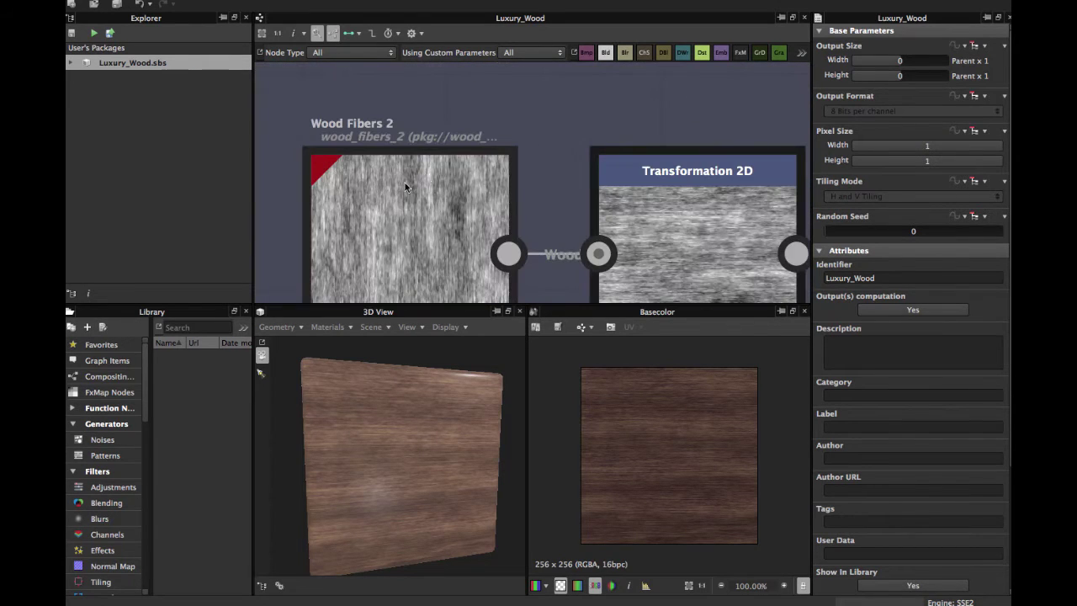
{"action": "mouse_move", "coordinate": [404, 190]}
{"action": "left_mouse_down"}
{"action": "mouse_move", "coordinate": [406, 164]}
{"action": "mouse_move", "coordinate": [401, 185]}
{"action": "left_mouse_up"}
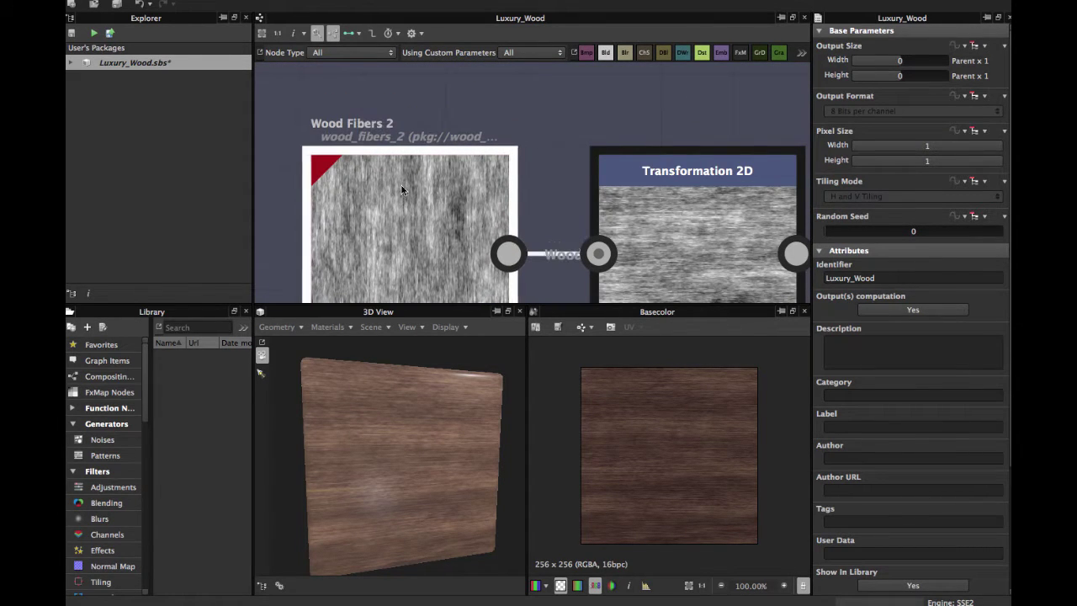
{"action": "middle_click_drag", "start_coordinate": [443, 179], "coordinate": [400, 146]}
{"action": "scroll", "coordinate": [420, 149], "scroll_direction": "down", "scroll_amount": 1}
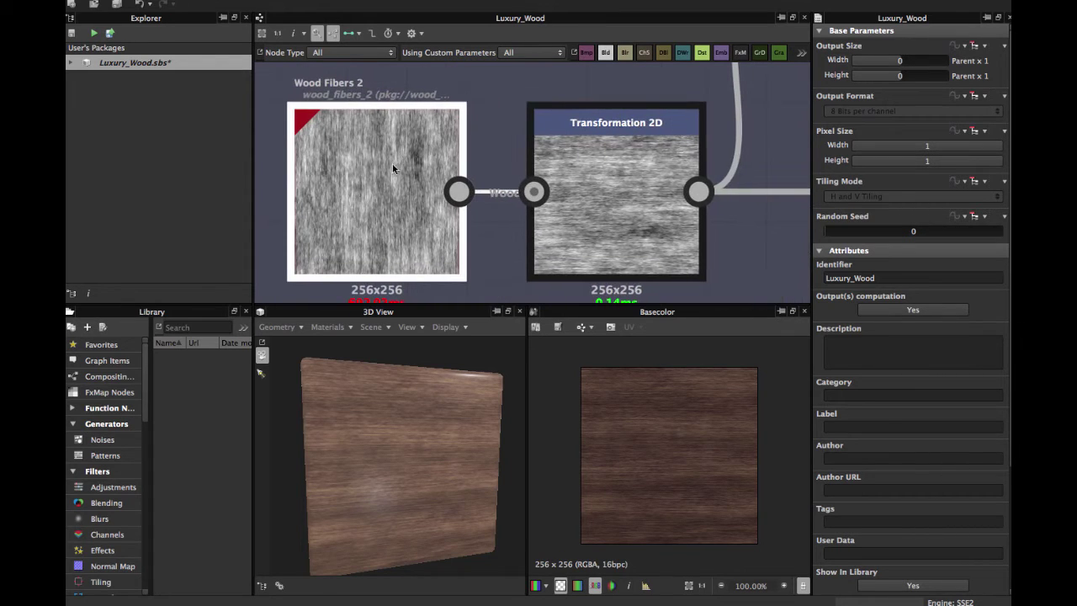
Show the Transformation 2D node fed by Wood Fibers 2 and inspect its rotation and stretch parameters.
{"action": "scroll", "coordinate": [500, 209], "scroll_direction": "down", "scroll_amount": 2}
{"action": "middle_click_drag", "start_coordinate": [497, 208], "coordinate": [450, 175]}
{"action": "scroll", "coordinate": [478, 162], "scroll_direction": "up", "scroll_amount": 1}
{"action": "scroll", "coordinate": [423, 211], "scroll_direction": "up", "scroll_amount": 1}
{"action": "scroll", "coordinate": [441, 215], "scroll_direction": "down", "scroll_amount": 1}
{"action": "left_click", "coordinate": [448, 206]}
{"action": "scroll", "coordinate": [447, 206], "scroll_direction": "down", "scroll_amount": 1}
{"action": "scroll", "coordinate": [447, 206], "scroll_direction": "down", "scroll_amount": 1}
{"action": "scroll", "coordinate": [560, 238], "scroll_direction": "up", "scroll_amount": 2}
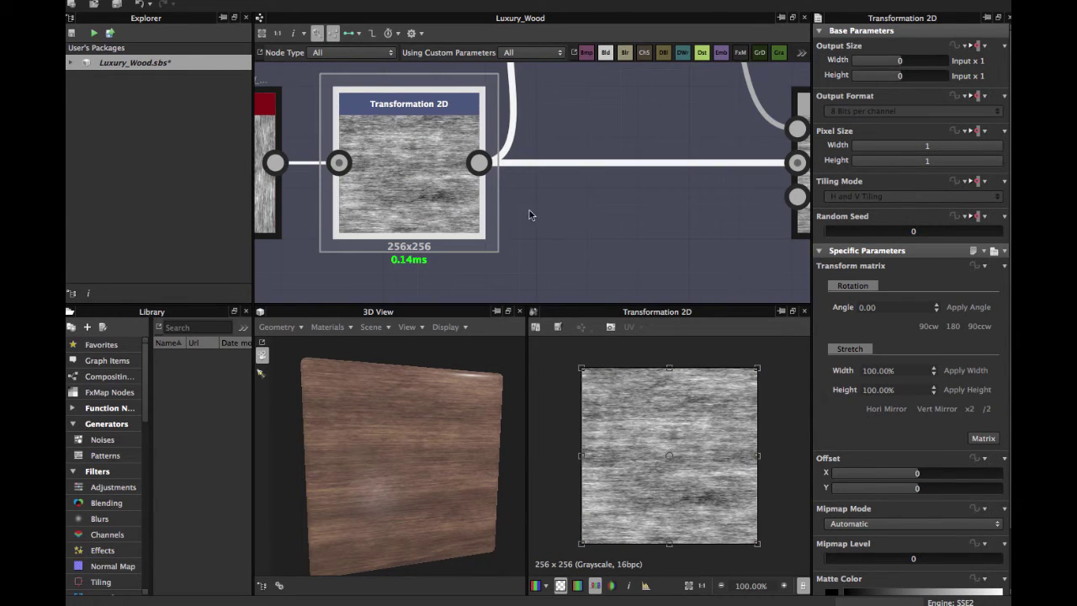
{"action": "middle_click_drag", "start_coordinate": [531, 213], "coordinate": [527, 229]}
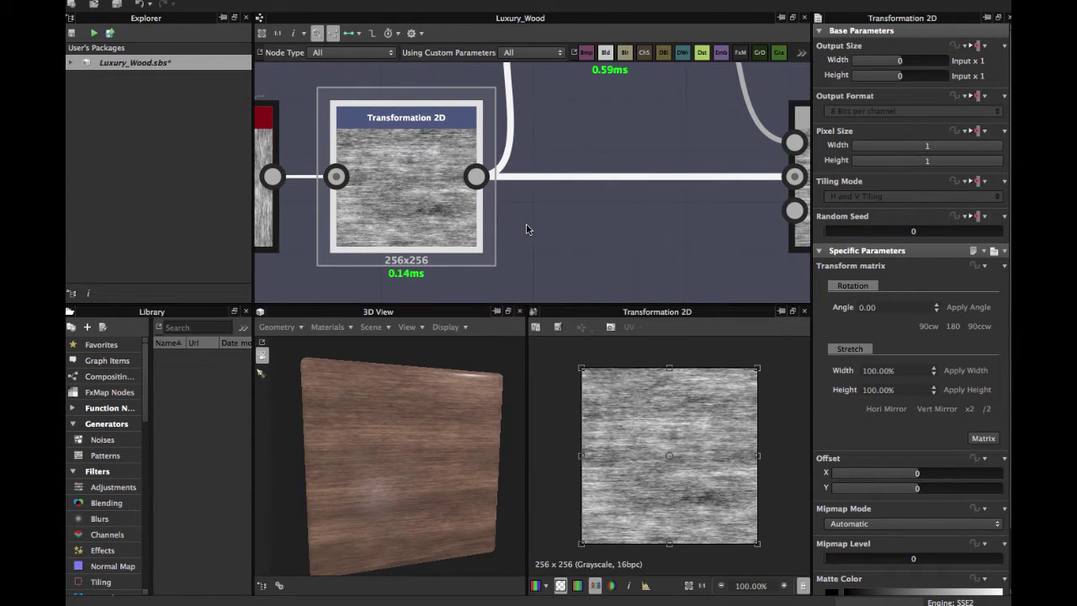
{"action": "left_click", "coordinate": [936, 408]}
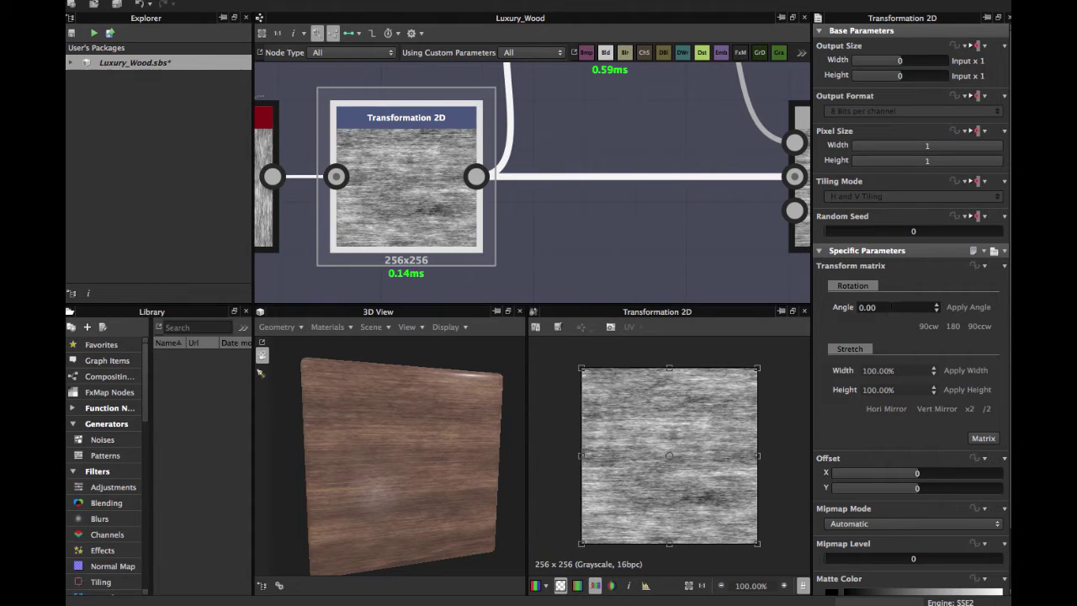
Select the Anisotropic Noise node in the Wood Pattern frame and inspect its parameters.
{"action": "scroll", "coordinate": [455, 205], "scroll_direction": "down", "scroll_amount": 2}
{"action": "middle_click_drag", "start_coordinate": [503, 185], "coordinate": [483, 251]}
{"action": "middle_click_drag", "start_coordinate": [388, 159], "coordinate": [548, 287]}
{"action": "scroll", "coordinate": [514, 210], "scroll_direction": "up", "scroll_amount": 2}
{"action": "scroll", "coordinate": [437, 204], "scroll_direction": "down", "scroll_amount": 2}
{"action": "left_click", "coordinate": [436, 205]}
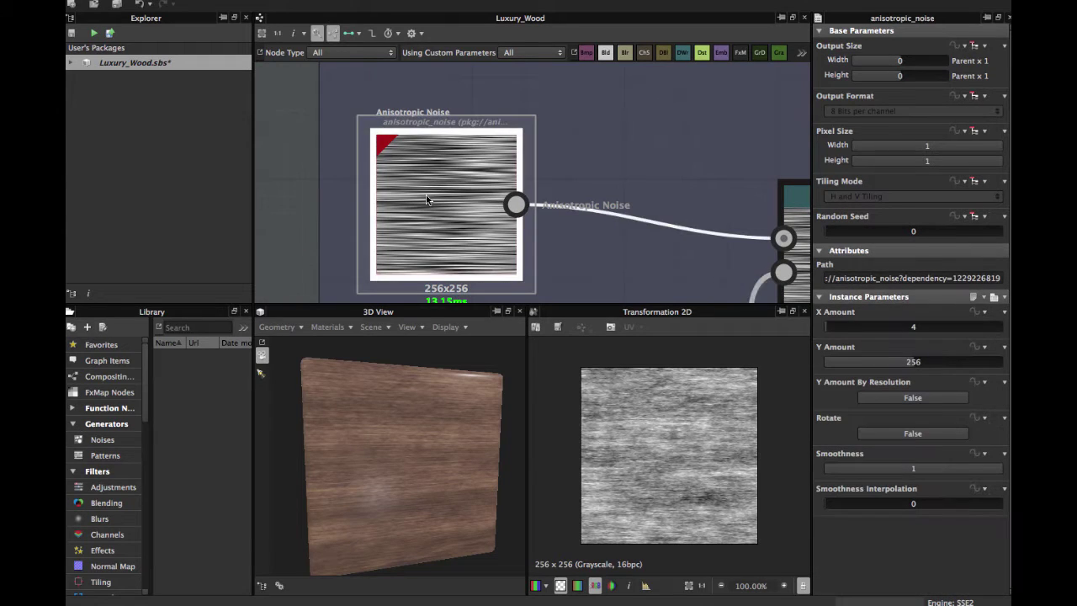
{"action": "middle_click_drag", "start_coordinate": [437, 205], "coordinate": [409, 236]}
{"action": "scroll", "coordinate": [402, 212], "scroll_direction": "up", "scroll_amount": 3}
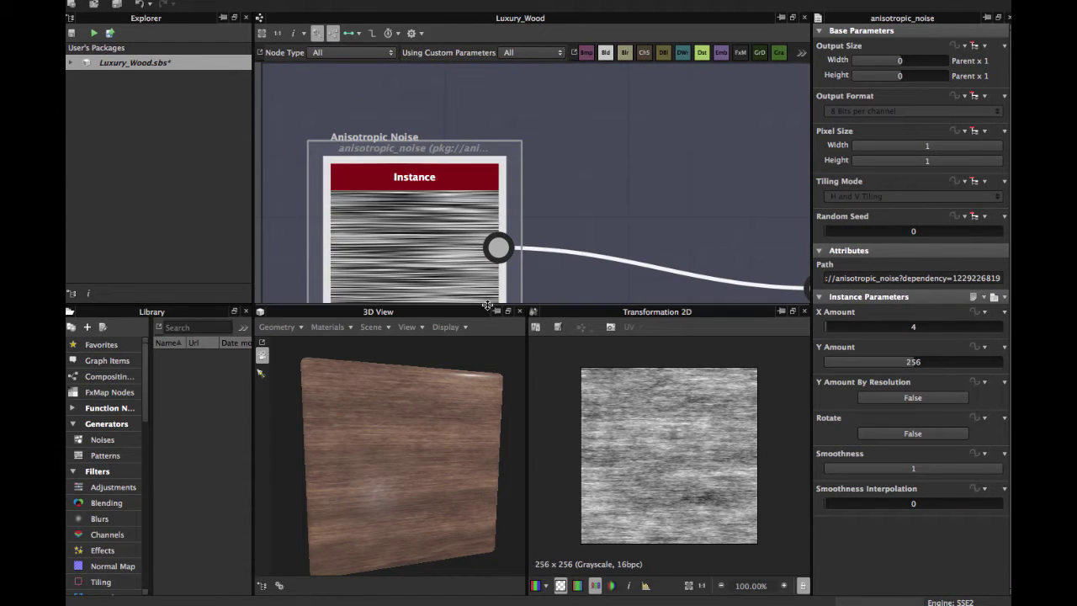
Make the graph view taller so the whole Anisotropic Noise node fits in it.
{"action": "left_click_drag", "start_coordinate": [488, 308], "coordinate": [477, 405]}
{"action": "scroll", "coordinate": [480, 275], "scroll_direction": "down", "scroll_amount": 1}
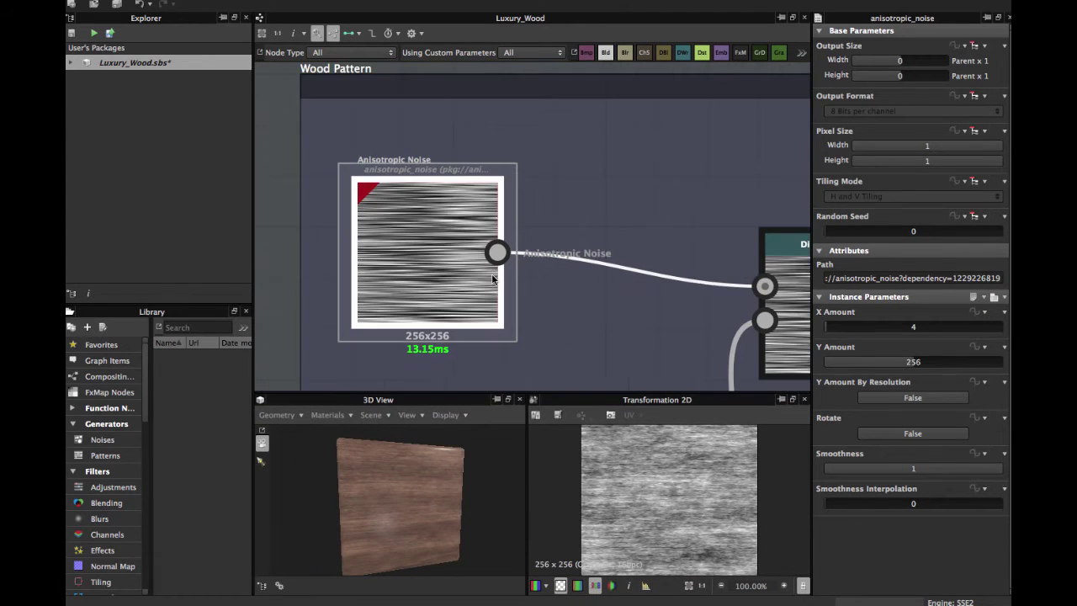
{"action": "middle_click_drag", "start_coordinate": [468, 281], "coordinate": [455, 245]}
Show the Directional Warp node's output and parameters, and trace its input and intensity connections.
{"action": "middle_click_drag", "start_coordinate": [647, 296], "coordinate": [409, 225]}
{"action": "scroll", "coordinate": [484, 242], "scroll_direction": "down", "scroll_amount": 2}
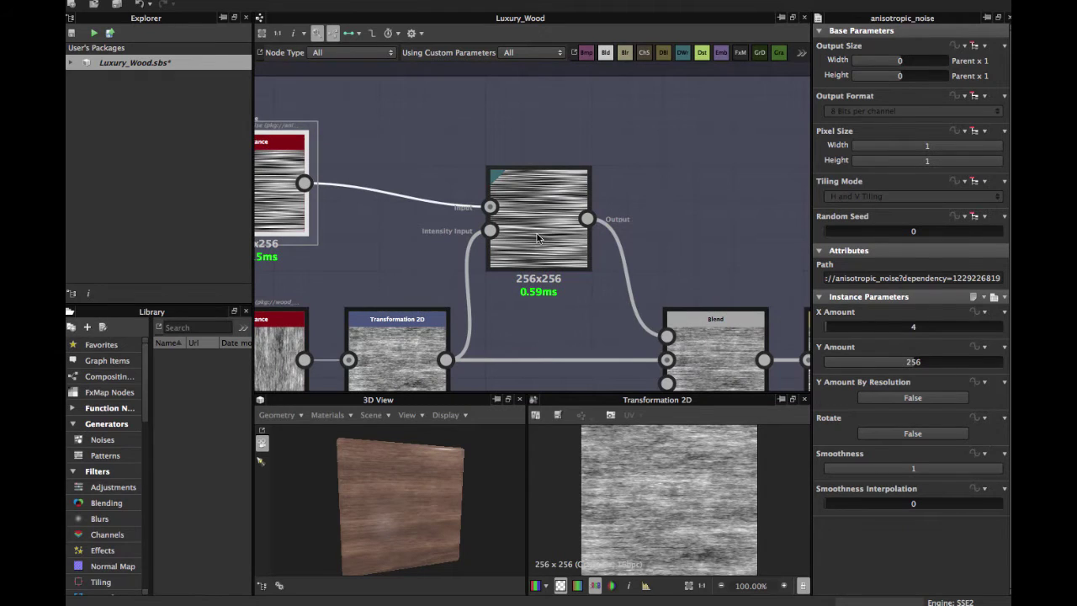
{"action": "scroll", "coordinate": [538, 238], "scroll_direction": "up", "scroll_amount": 1}
{"action": "left_click", "coordinate": [536, 236]}
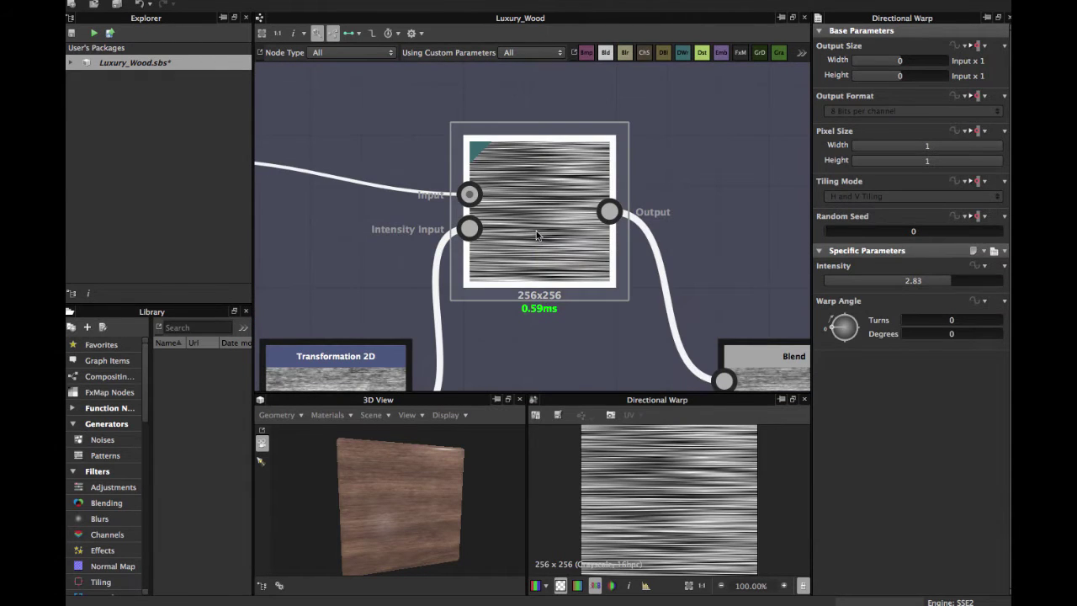
{"action": "middle_click_drag", "start_coordinate": [488, 367], "coordinate": [494, 267]}
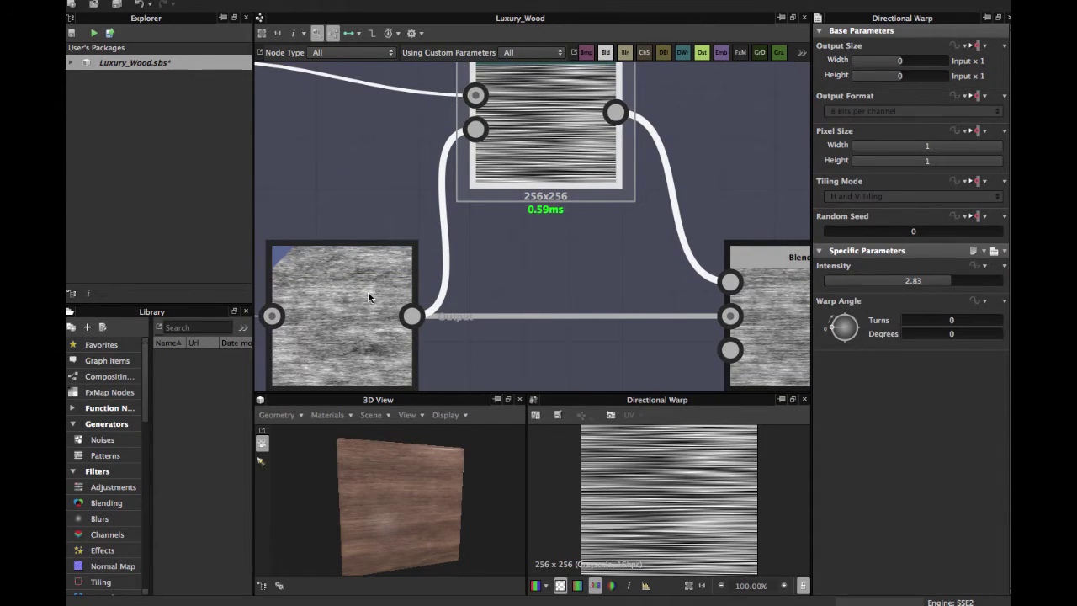
{"action": "middle_click_drag", "start_coordinate": [369, 297], "coordinate": [518, 297]}
{"action": "middle_click_drag", "start_coordinate": [590, 244], "coordinate": [546, 280]}
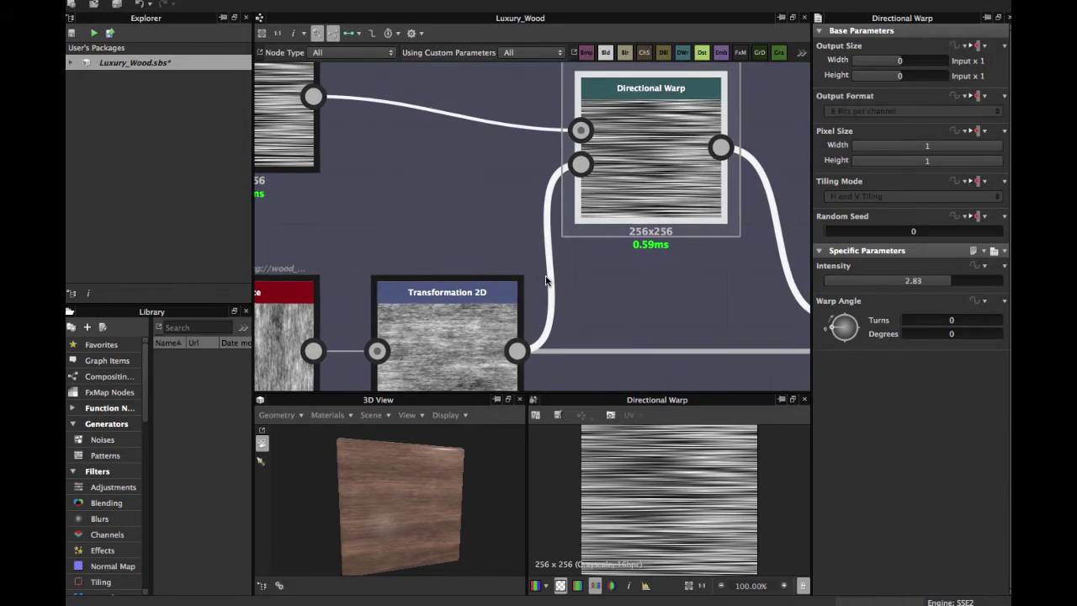
{"action": "middle_click_drag", "start_coordinate": [570, 243], "coordinate": [431, 294]}
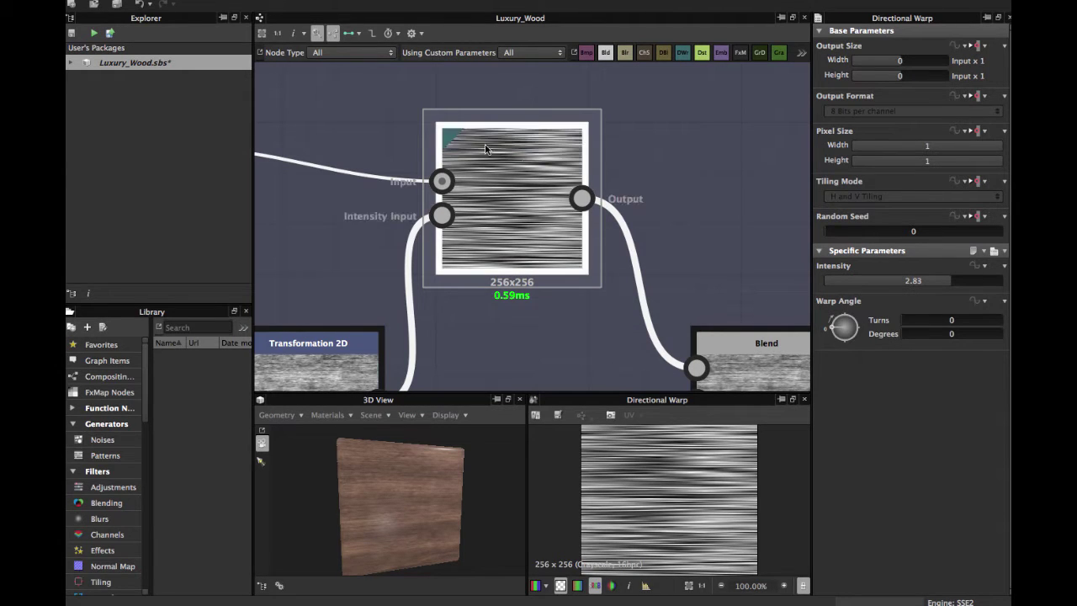
{"action": "scroll", "coordinate": [502, 231], "scroll_direction": "down", "scroll_amount": 3}
{"action": "middle_click_drag", "start_coordinate": [507, 232], "coordinate": [499, 215]}
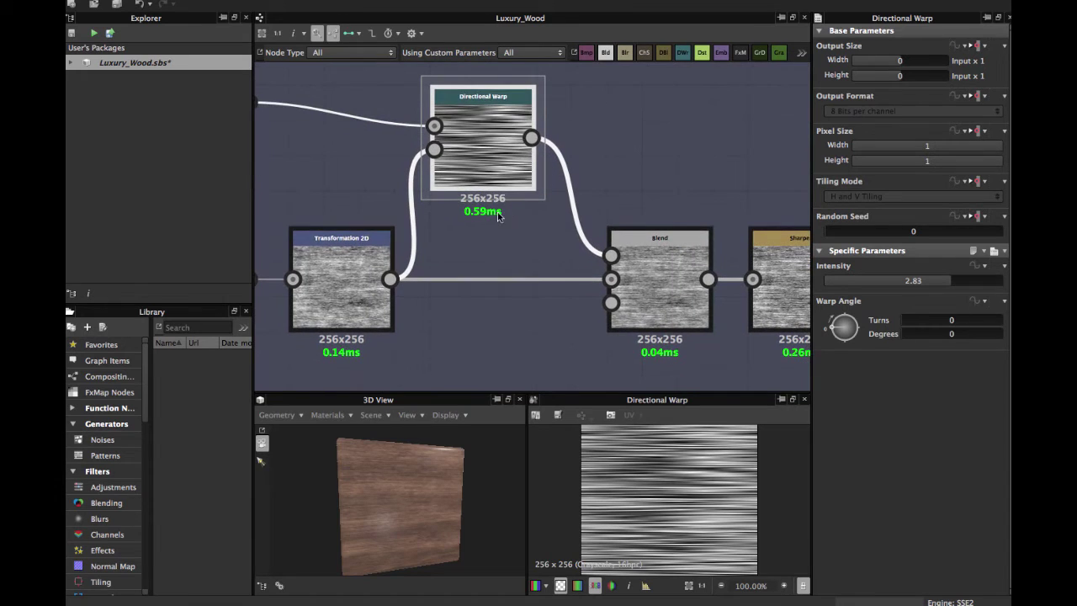
Show the Blend node that follows the Directional Warp, and inspect its inputs, opacity and resulting texture.
{"action": "middle_click_drag", "start_coordinate": [581, 221], "coordinate": [475, 243]}
{"action": "scroll", "coordinate": [586, 256], "scroll_direction": "up", "scroll_amount": 3}
{"action": "scroll", "coordinate": [593, 261], "scroll_direction": "down", "scroll_amount": 2}
{"action": "left_click", "coordinate": [525, 257]}
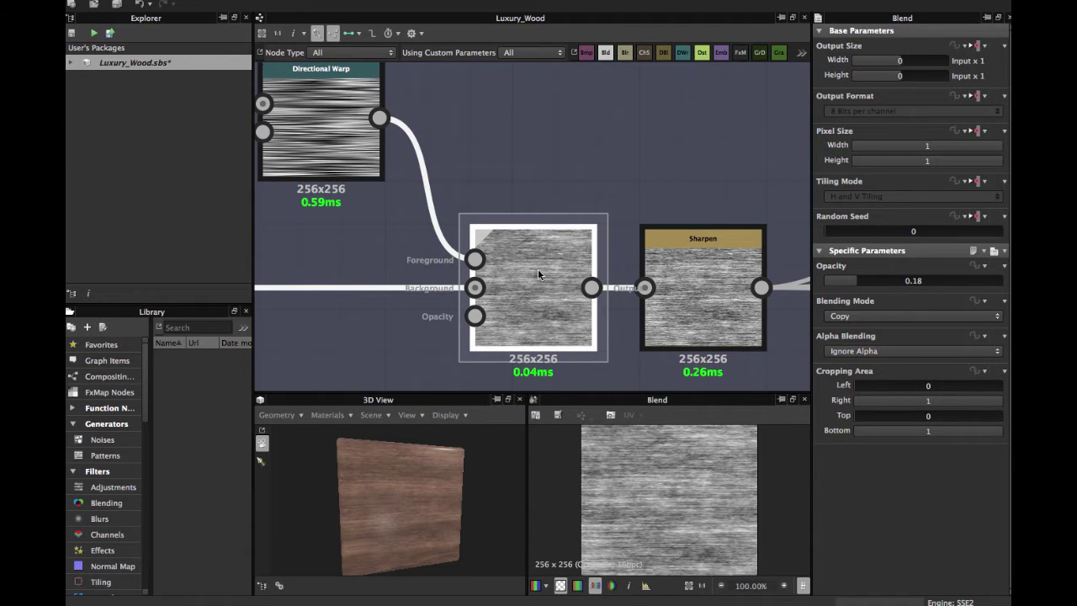
{"action": "scroll", "coordinate": [538, 274], "scroll_direction": "up", "scroll_amount": 1}
{"action": "middle_click_drag", "start_coordinate": [544, 275], "coordinate": [513, 228]}
{"action": "scroll", "coordinate": [527, 244], "scroll_direction": "down", "scroll_amount": 2}
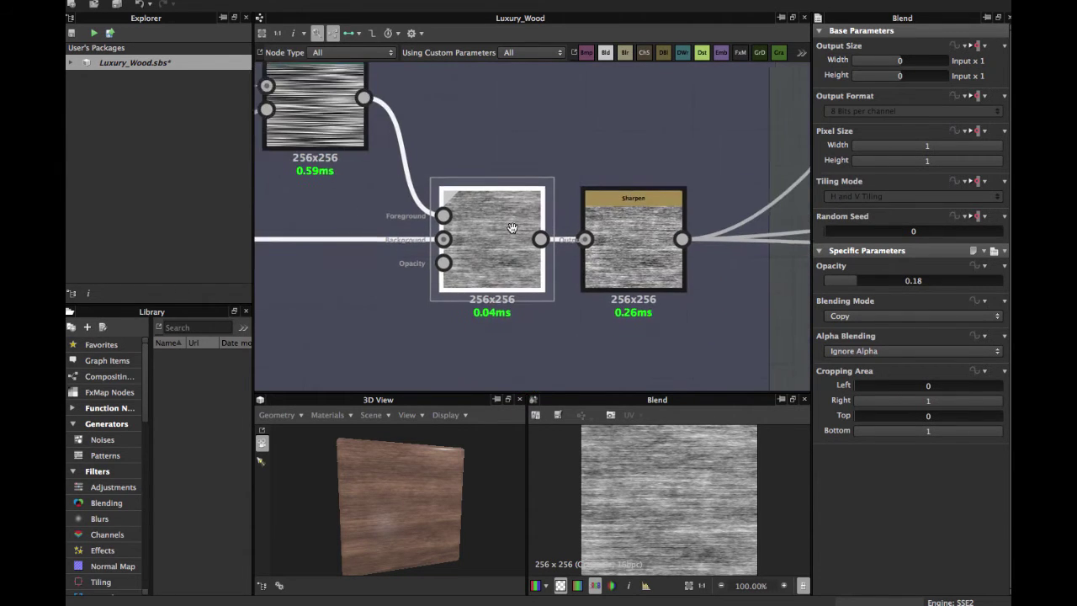
{"action": "scroll", "coordinate": [501, 224], "scroll_direction": "up", "scroll_amount": 3}
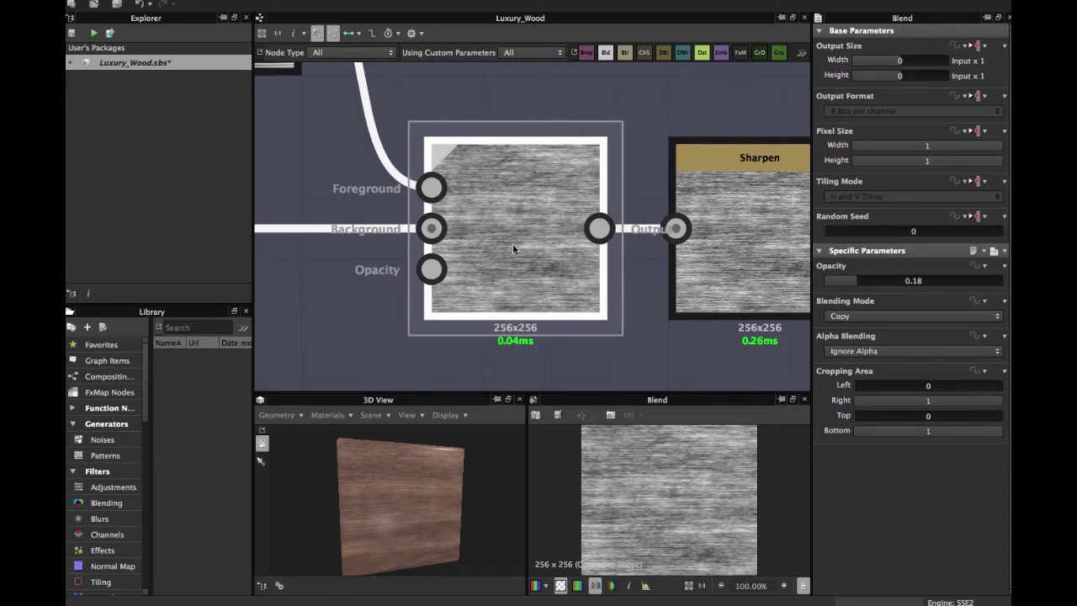
{"action": "scroll", "coordinate": [515, 231], "scroll_direction": "down", "scroll_amount": 2}
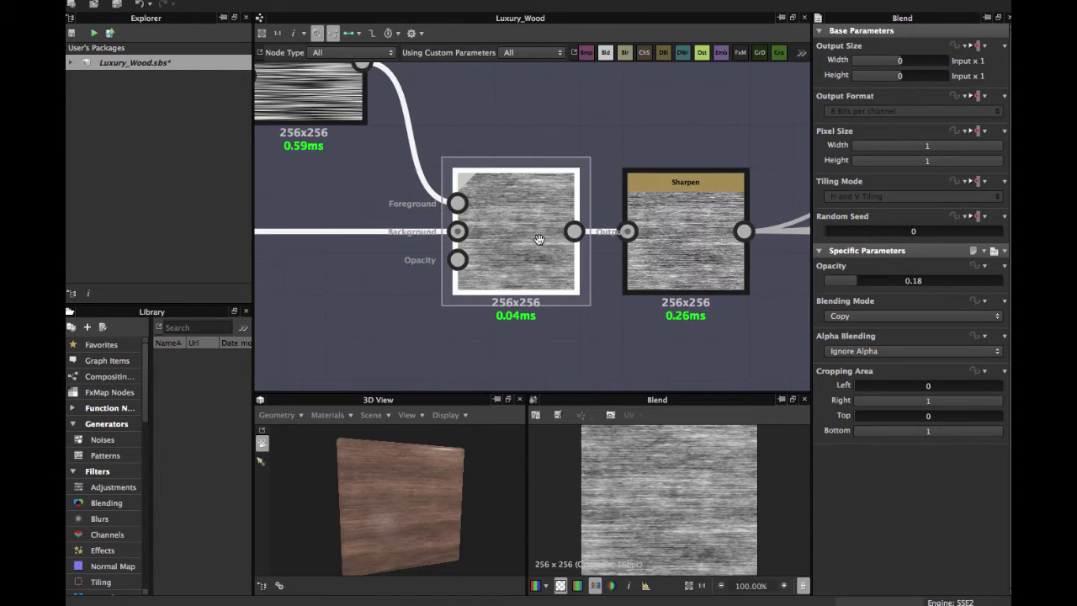
{"action": "scroll", "coordinate": [668, 476], "scroll_direction": "up", "scroll_amount": 3}
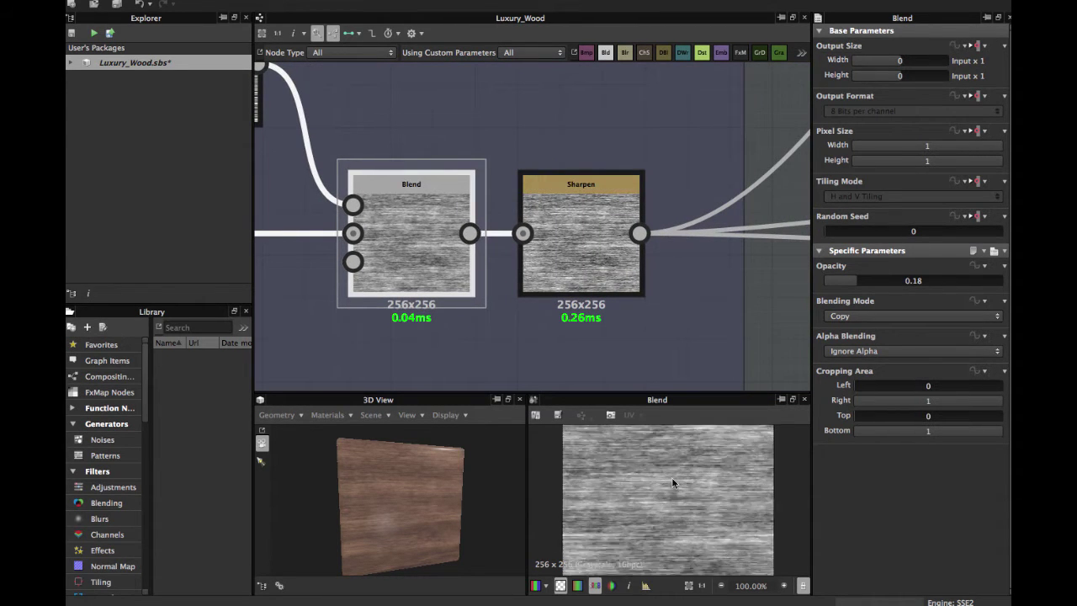
Show the Sharpen node at the end of the Wood Pattern frame and examine its output up close.
{"action": "left_click", "coordinate": [565, 239]}
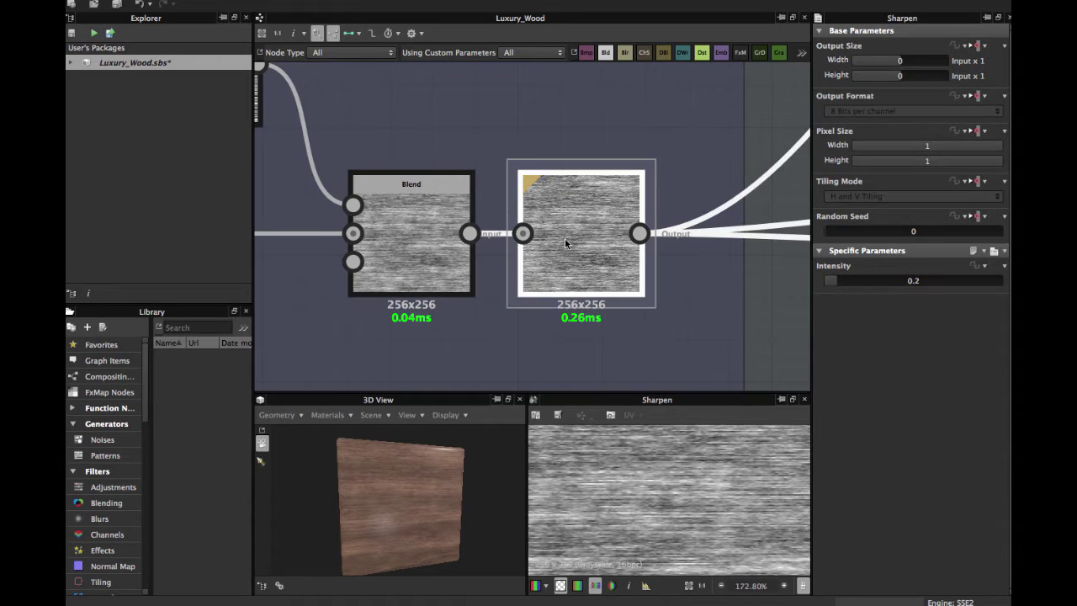
{"action": "scroll", "coordinate": [661, 511], "scroll_direction": "down", "scroll_amount": 2}
{"action": "scroll", "coordinate": [658, 509], "scroll_direction": "up", "scroll_amount": 2}
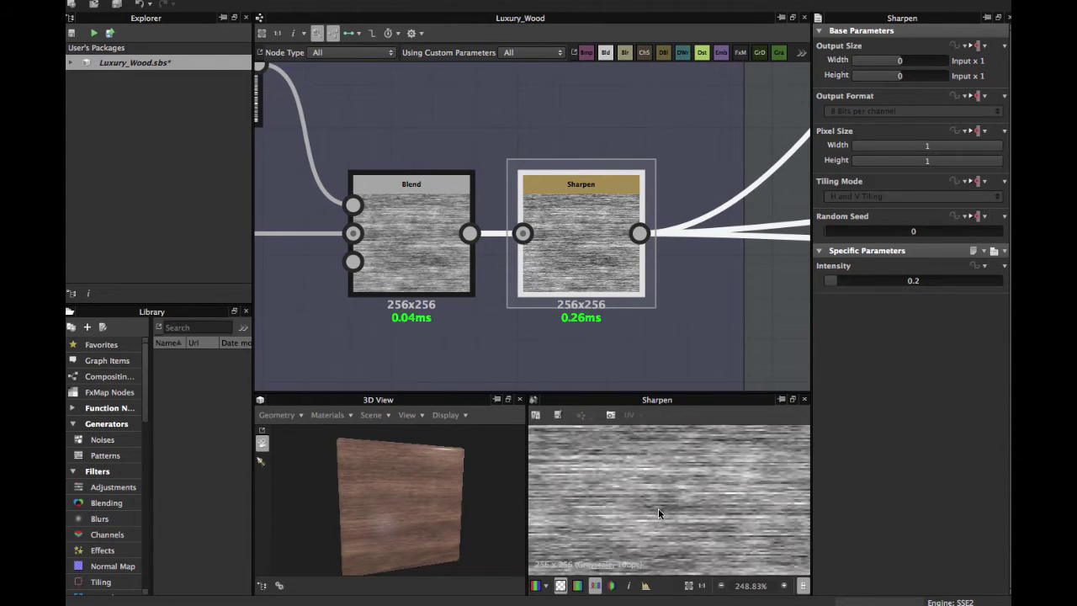
{"action": "middle_click_drag", "start_coordinate": [663, 517], "coordinate": [683, 498]}
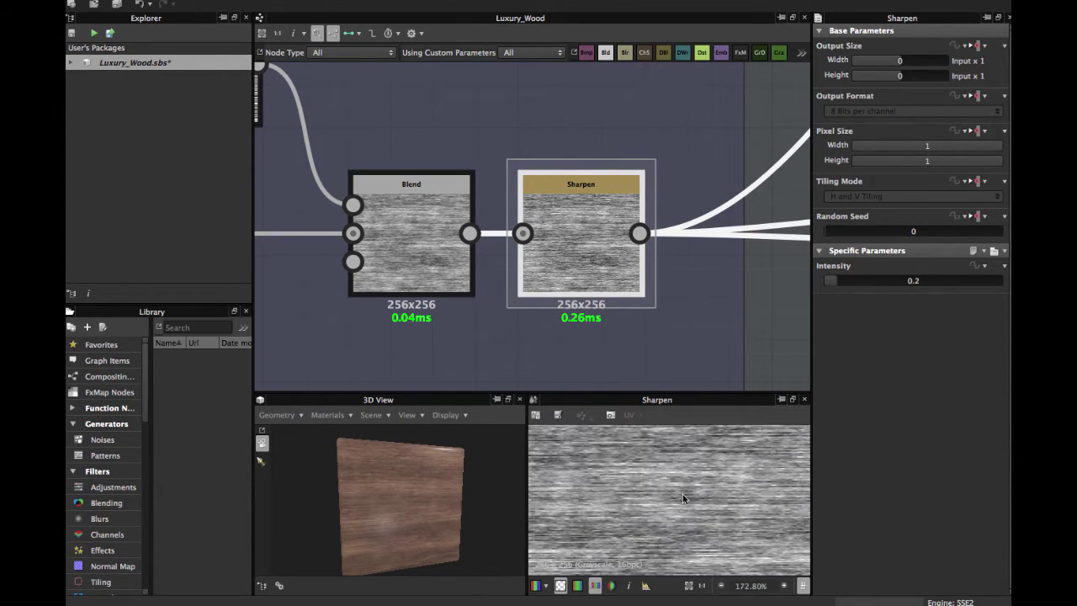
{"action": "scroll", "coordinate": [639, 506], "scroll_direction": "down", "scroll_amount": 3}
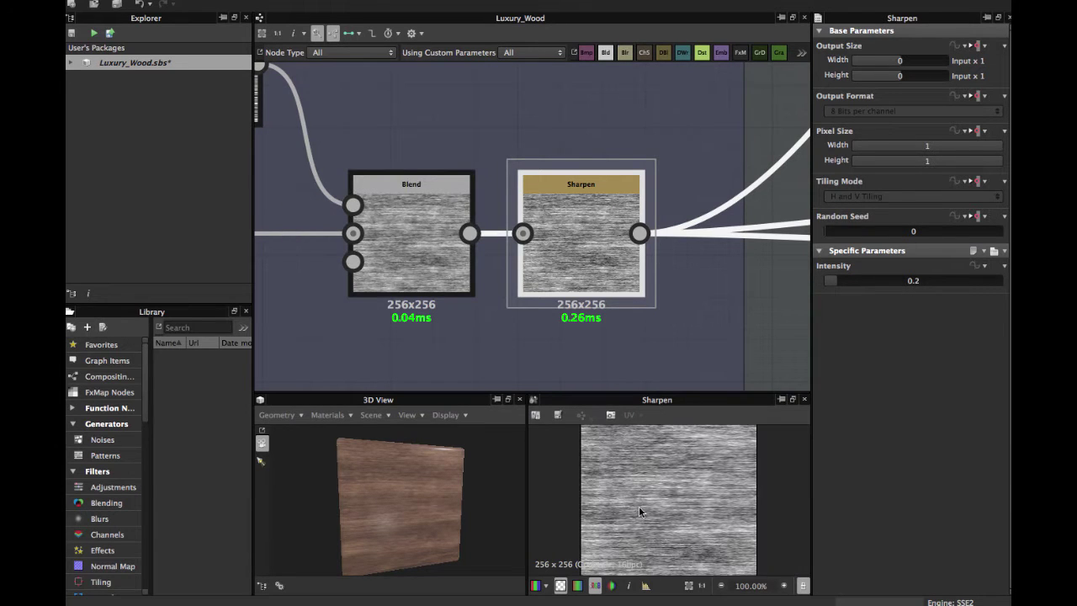
{"action": "scroll", "coordinate": [619, 513], "scroll_direction": "up", "scroll_amount": 2}
Review the complete Wood Pattern node chain and bring the Vein Woods frame into view.
{"action": "scroll", "coordinate": [543, 159], "scroll_direction": "down", "scroll_amount": 5}
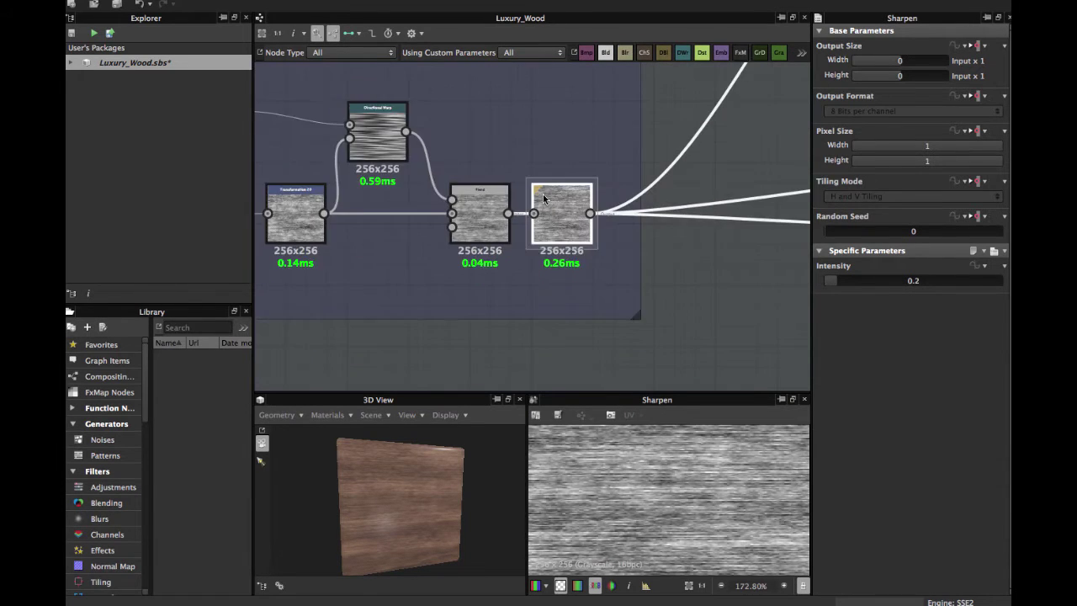
{"action": "scroll", "coordinate": [543, 158], "scroll_direction": "up", "scroll_amount": 4}
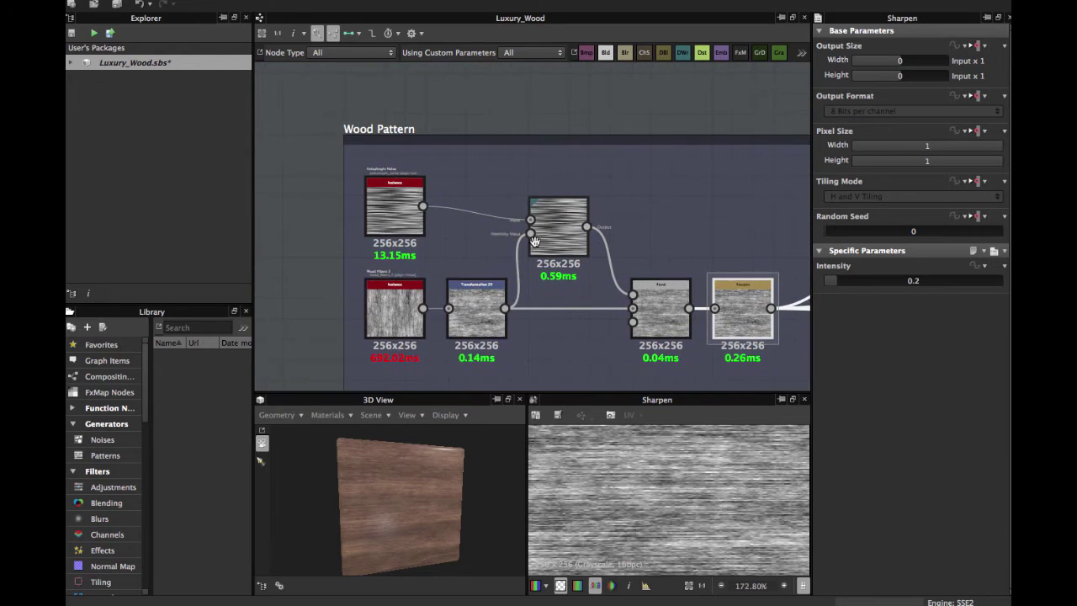
{"action": "middle_click_drag", "start_coordinate": [573, 148], "coordinate": [544, 292]}
{"action": "middle_click_drag", "start_coordinate": [496, 170], "coordinate": [454, 285]}
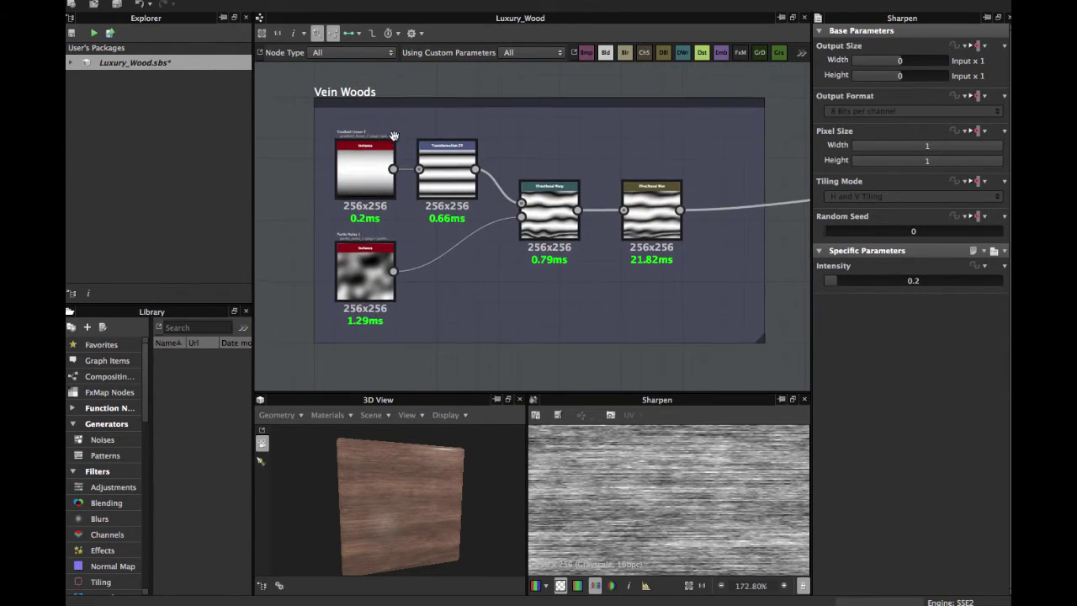
{"action": "middle_click_drag", "start_coordinate": [396, 138], "coordinate": [396, 167]}
Examine the wood veins up close on the cube in the 3D view.
{"action": "scroll", "coordinate": [396, 505], "scroll_direction": "up", "scroll_amount": 3}
{"action": "left_click_drag", "start_coordinate": [403, 481], "coordinate": [400, 460]}
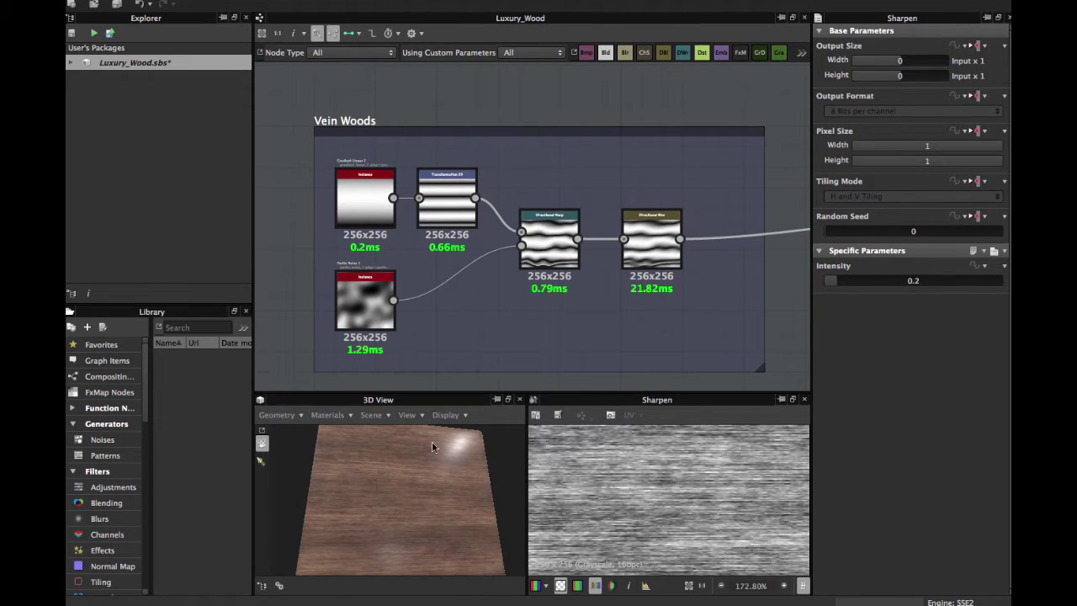
{"action": "left_click_drag", "start_coordinate": [451, 484], "coordinate": [454, 506]}
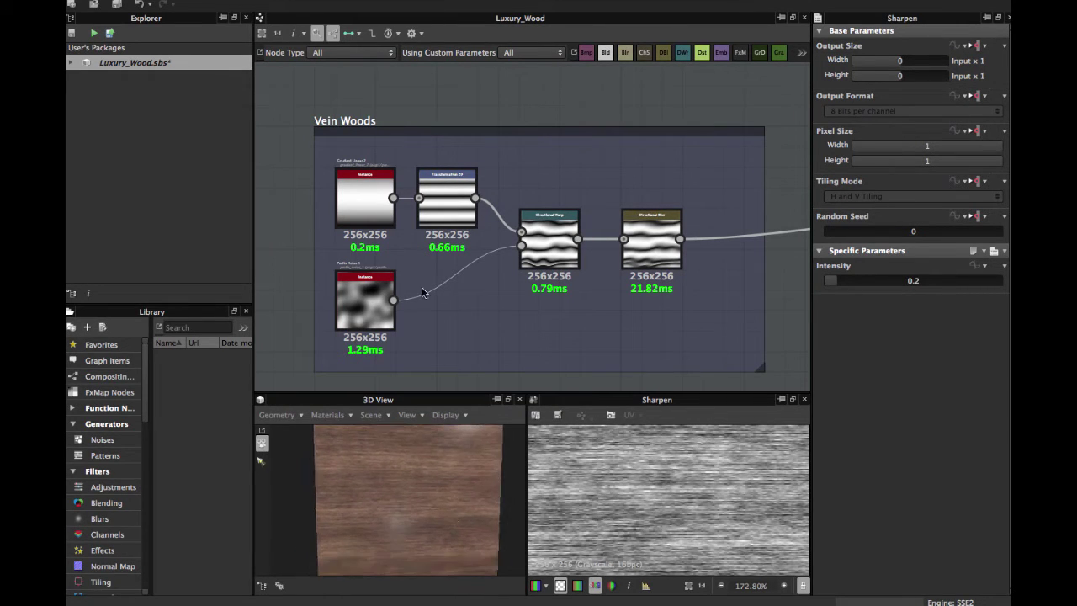
Show the output and parameters of the Gradient Linear 2 node in the Vein Woods frame.
{"action": "scroll", "coordinate": [423, 292], "scroll_direction": "up", "scroll_amount": 5}
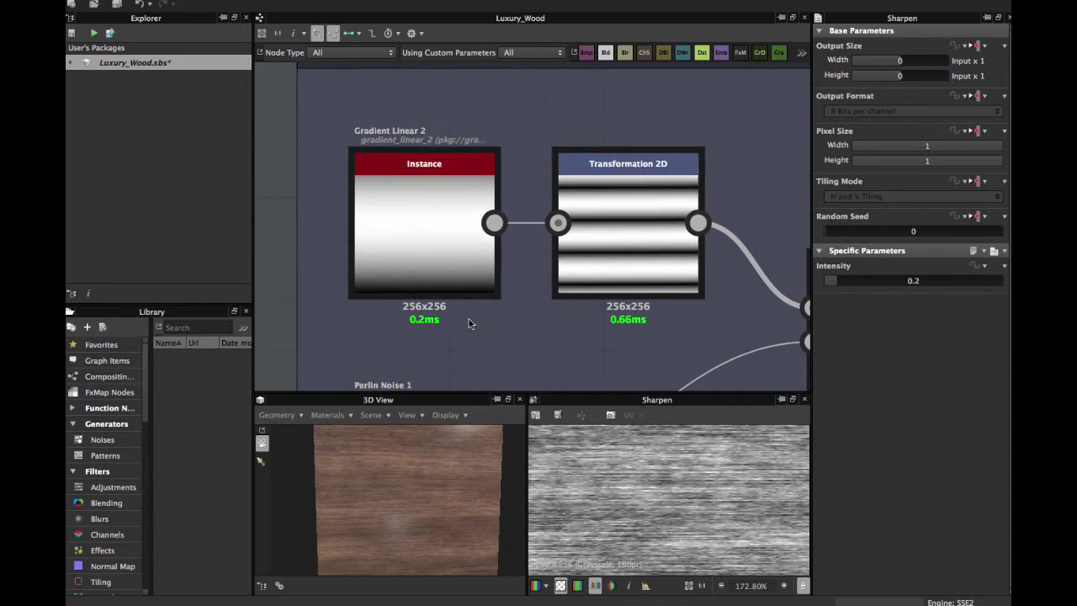
{"action": "left_click", "coordinate": [409, 224]}
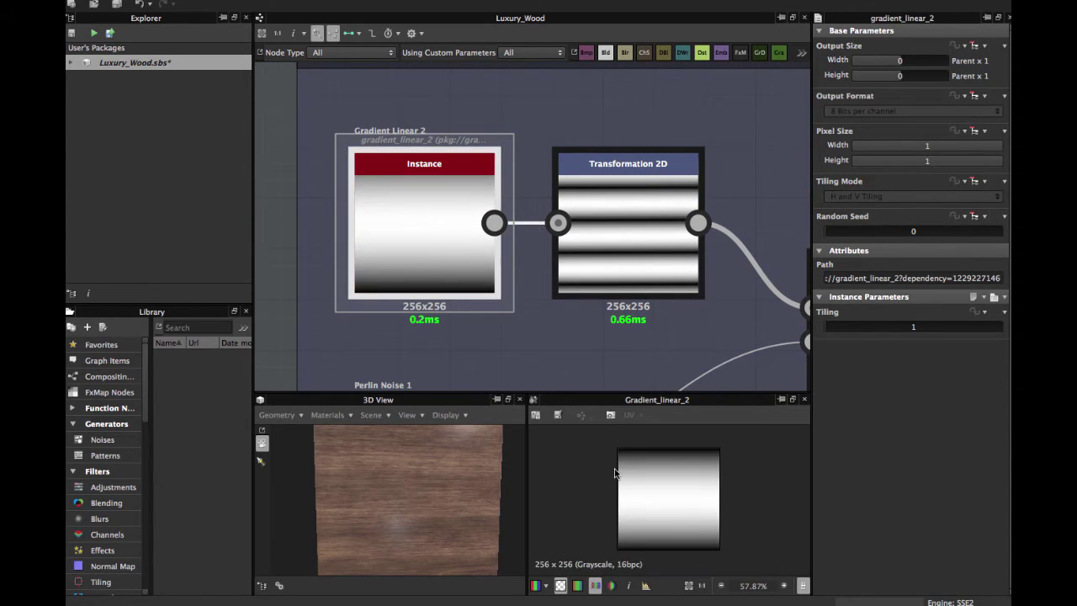
Show the output and parameters of the Transformation 2D node fed by Gradient Linear 2, enlarging the output slightly.
{"action": "middle_click_drag", "start_coordinate": [475, 208], "coordinate": [443, 208]}
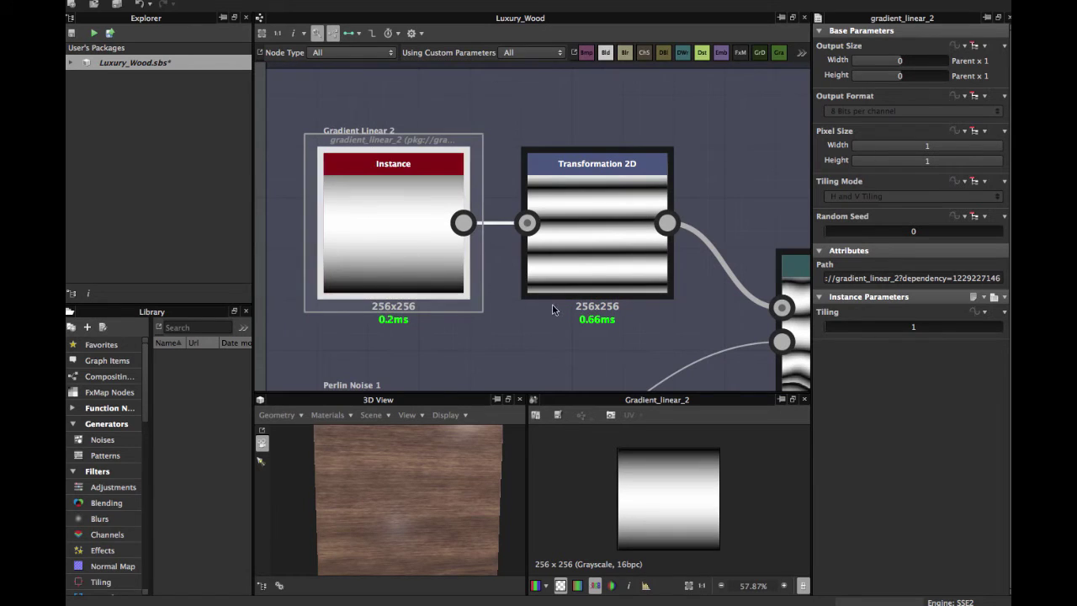
{"action": "middle_click_drag", "start_coordinate": [552, 309], "coordinate": [509, 297]}
{"action": "left_click", "coordinate": [555, 238]}
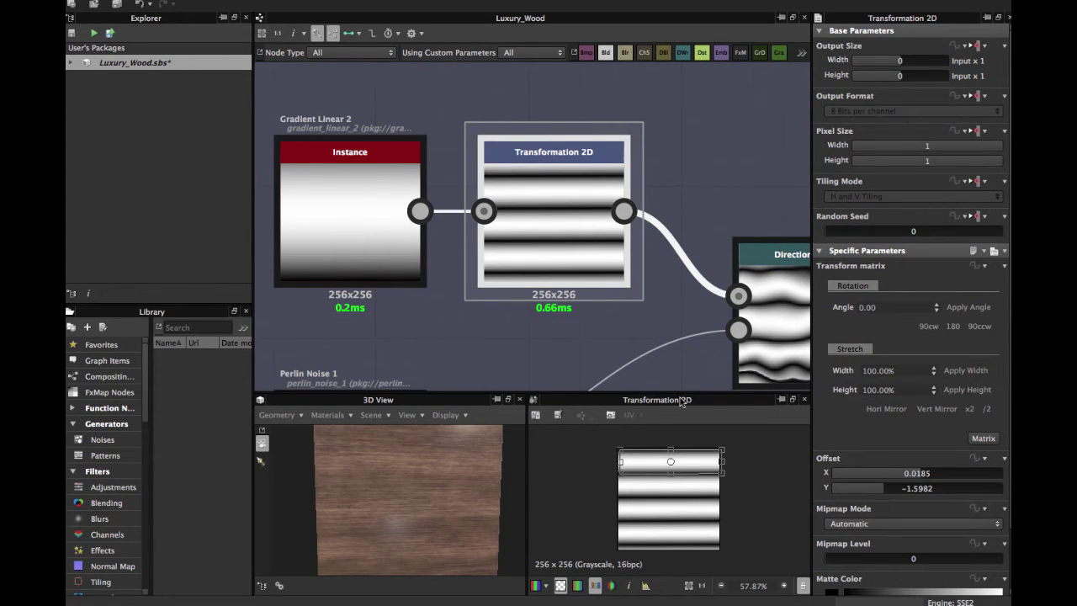
{"action": "scroll", "coordinate": [677, 490], "scroll_direction": "up", "scroll_amount": 1}
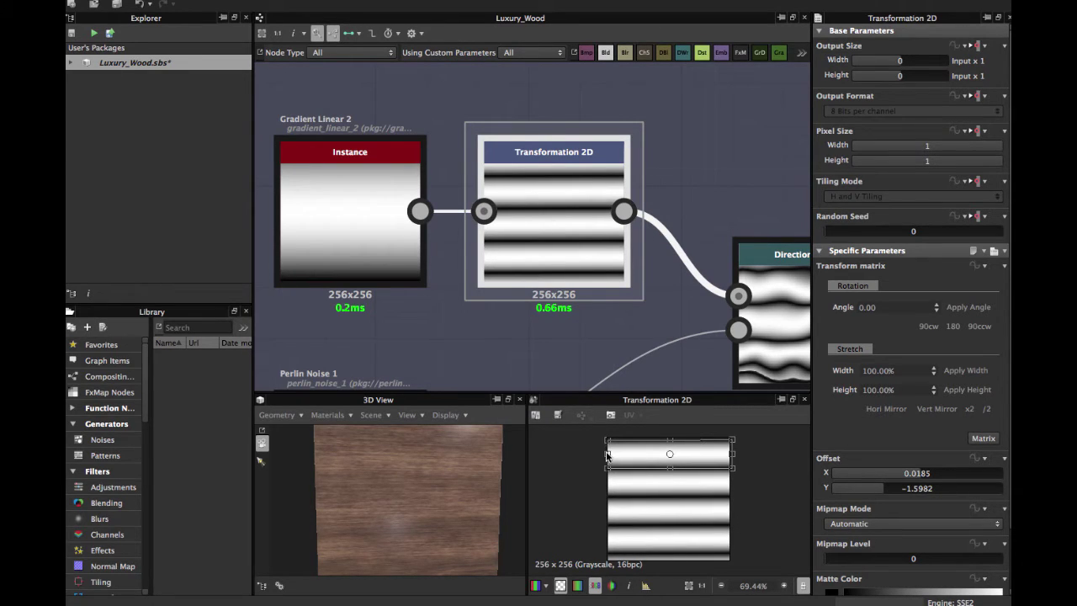
Bring the Perlin Noise 1 node that feeds the Directional Warp's intensity input into view.
{"action": "middle_click_drag", "start_coordinate": [613, 281], "coordinate": [437, 241]}
{"action": "scroll", "coordinate": [469, 246], "scroll_direction": "down", "scroll_amount": 2}
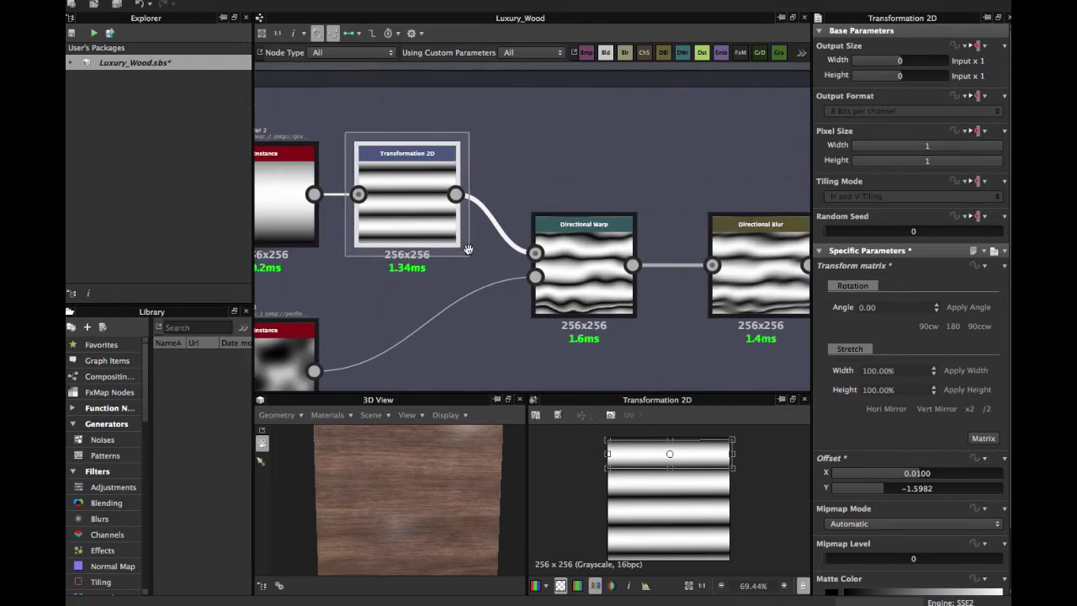
{"action": "middle_click_drag", "start_coordinate": [382, 304], "coordinate": [500, 227]}
{"action": "scroll", "coordinate": [393, 263], "scroll_direction": "up", "scroll_amount": 3}
{"action": "middle_click_drag", "start_coordinate": [428, 267], "coordinate": [547, 267]}
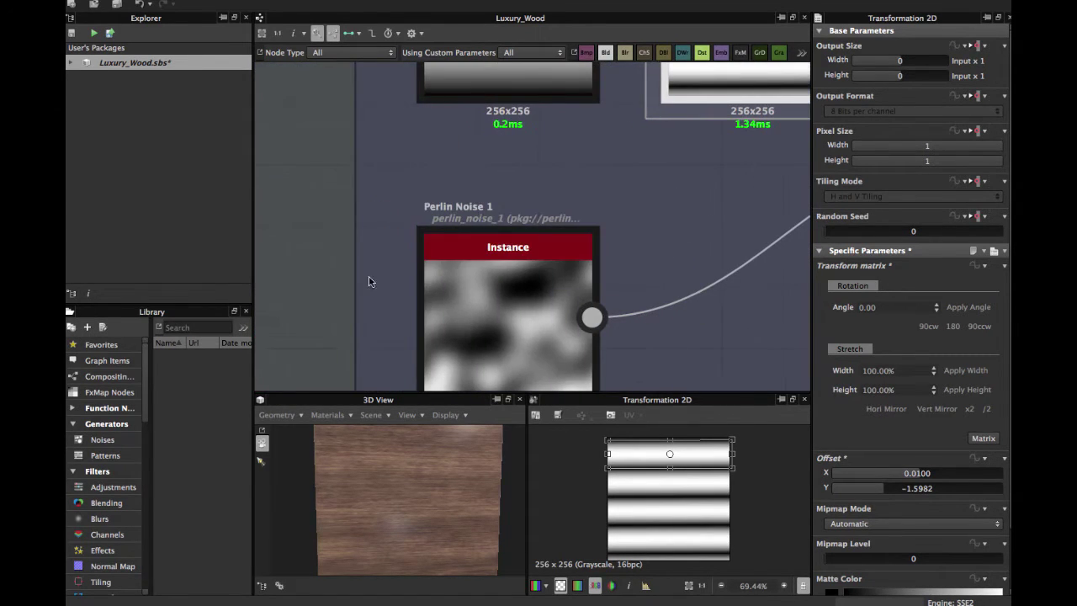
{"action": "scroll", "coordinate": [475, 299], "scroll_direction": "down", "scroll_amount": 2}
{"action": "middle_click_drag", "start_coordinate": [522, 304], "coordinate": [481, 263]}
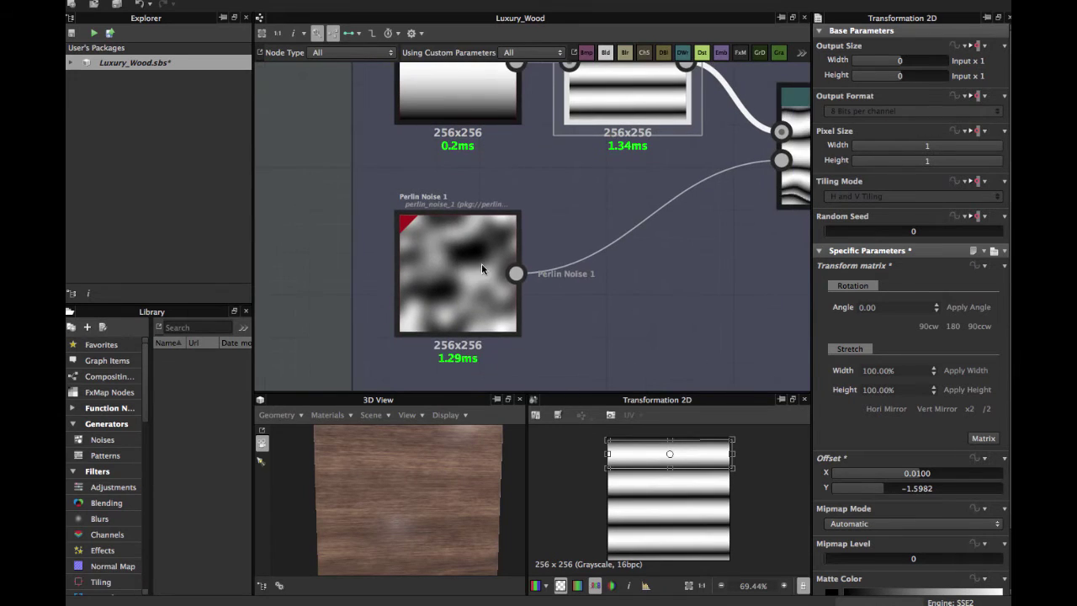
Show the output and parameters of the Directional Warp node and examine its preview up close.
{"action": "middle_click_drag", "start_coordinate": [655, 227], "coordinate": [548, 265]}
{"action": "middle_click_drag", "start_coordinate": [760, 209], "coordinate": [578, 263]}
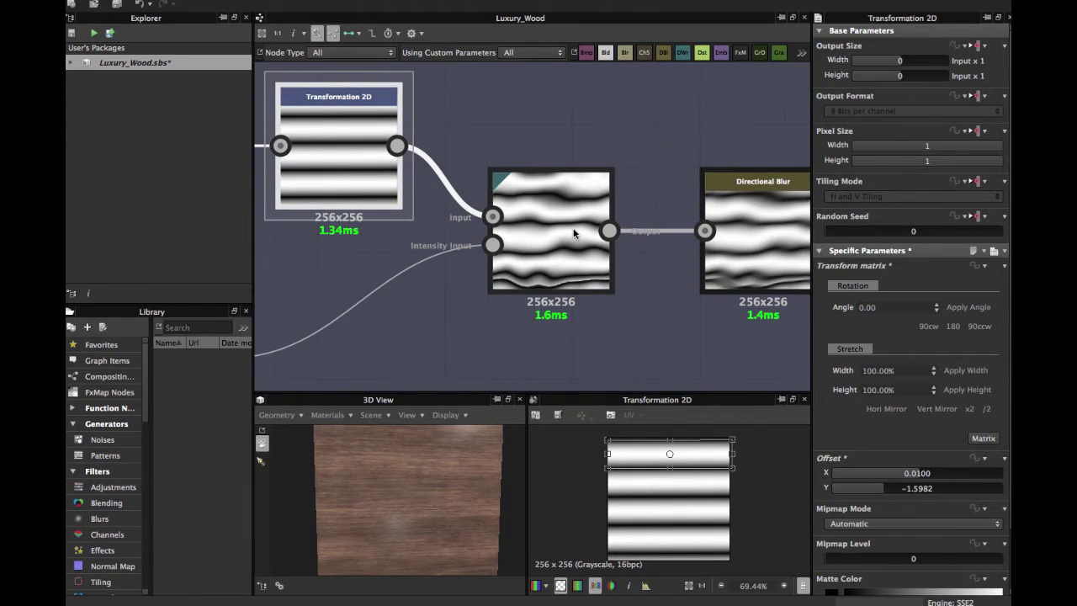
{"action": "left_click", "coordinate": [575, 234]}
{"action": "scroll", "coordinate": [555, 264], "scroll_direction": "up", "scroll_amount": 1}
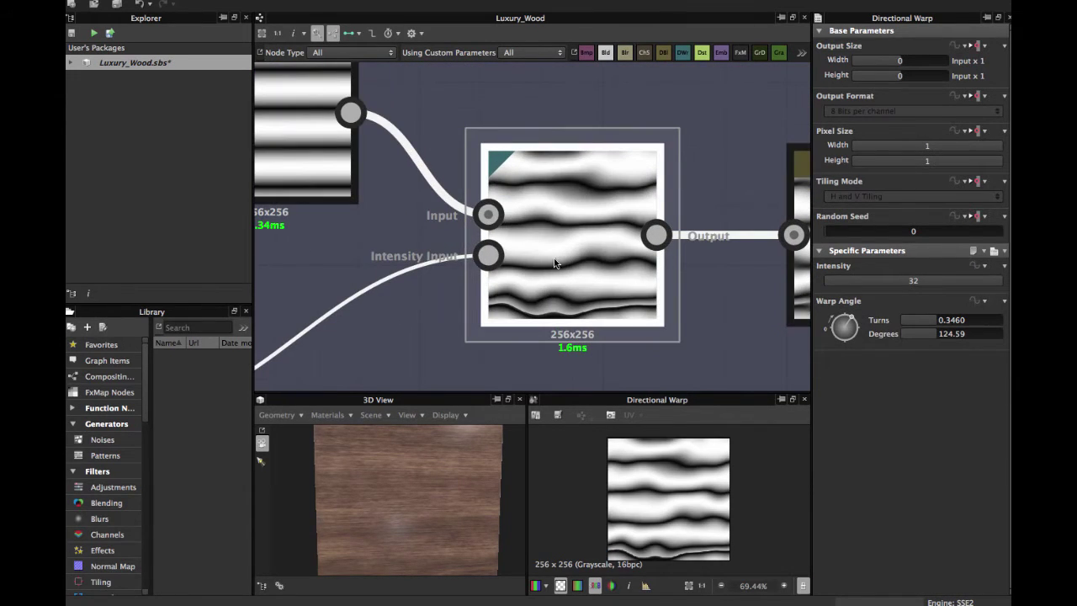
{"action": "scroll", "coordinate": [553, 263], "scroll_direction": "down", "scroll_amount": 1}
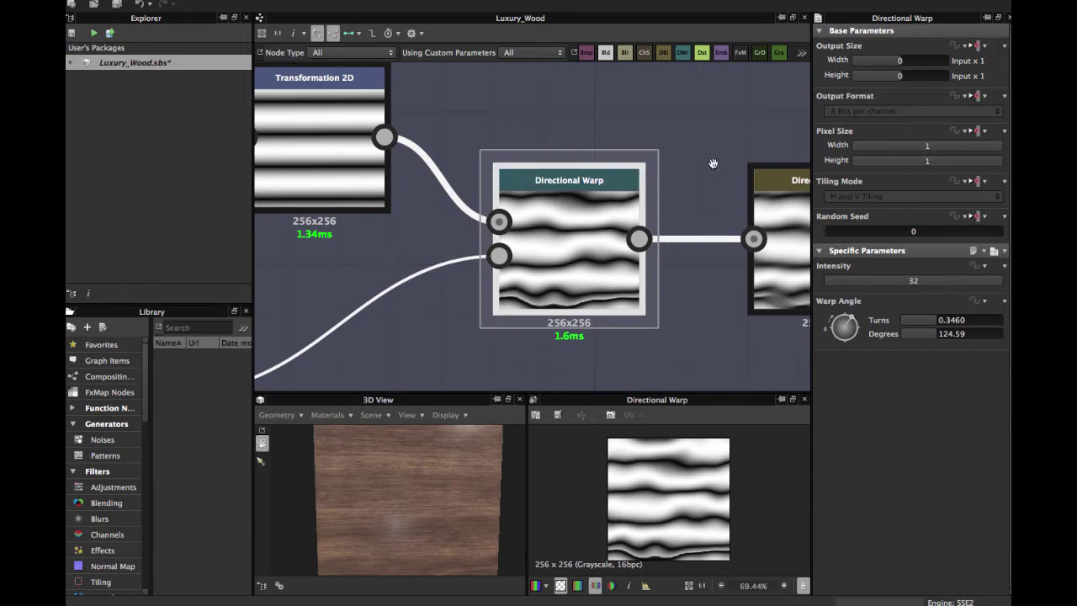
Try adjusting the intensity of the Directional Warp node in the Vein Woods frame.
{"action": "middle_click_drag", "start_coordinate": [713, 163], "coordinate": [623, 134]}
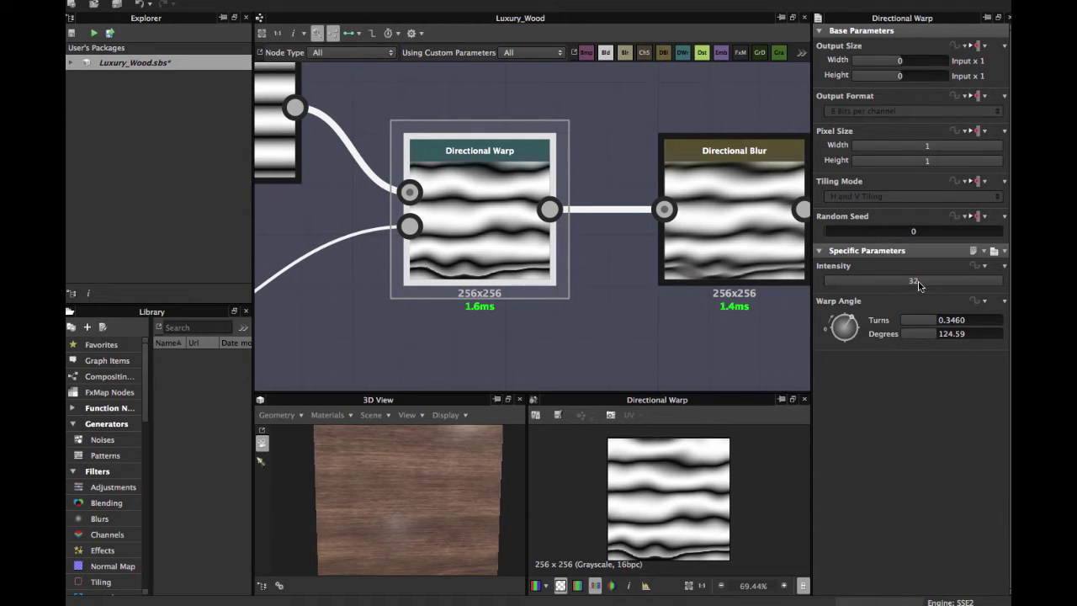
{"action": "middle_click_drag", "start_coordinate": [651, 288], "coordinate": [593, 271]}
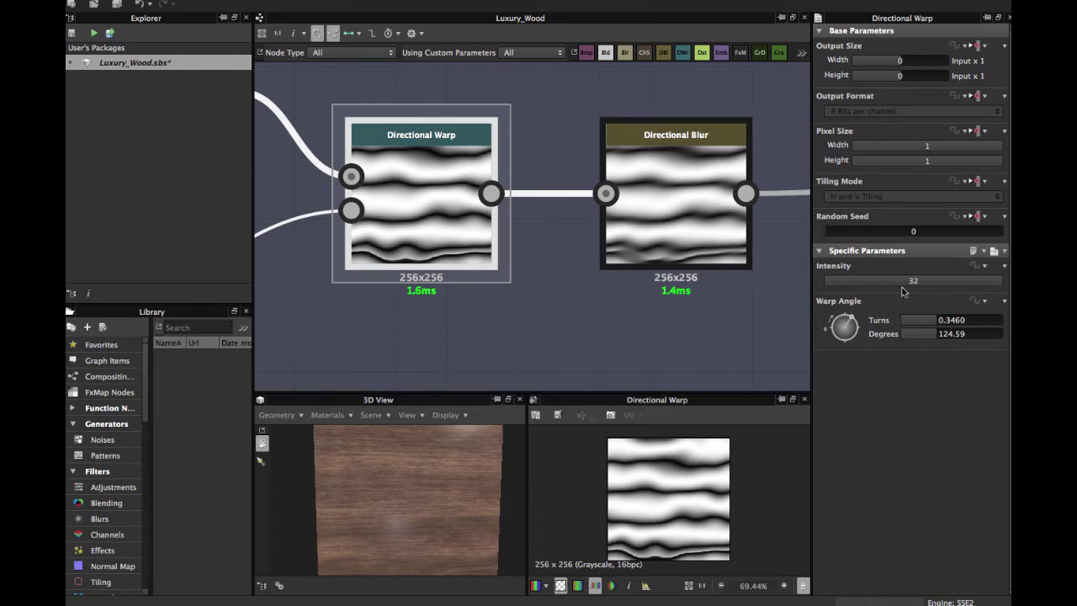
{"action": "mouse_move", "coordinate": [989, 286]}
{"action": "left_mouse_down"}
{"action": "mouse_move", "coordinate": [882, 290]}
{"action": "mouse_move", "coordinate": [1002, 290]}
{"action": "left_mouse_up"}
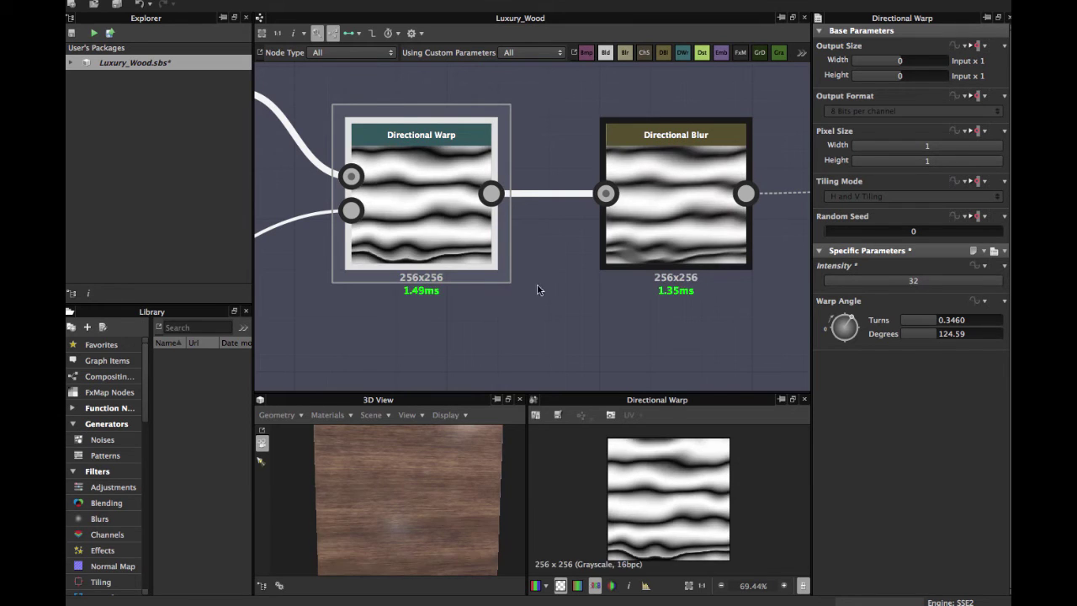
{"action": "middle_click_drag", "start_coordinate": [520, 299], "coordinate": [510, 282]}
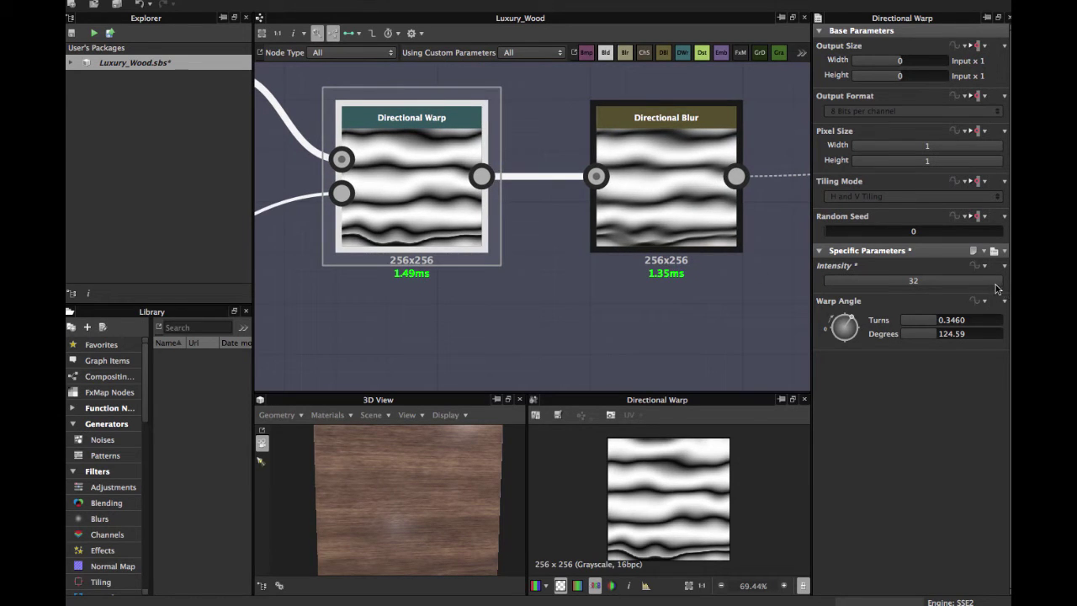
{"action": "mouse_move", "coordinate": [997, 288]}
{"action": "left_mouse_down"}
{"action": "mouse_move", "coordinate": [934, 289]}
{"action": "mouse_move", "coordinate": [1008, 289]}
{"action": "left_mouse_up"}
Show the output and parameters of the Directional Blur node that follows the Directional Warp.
{"action": "scroll", "coordinate": [577, 251], "scroll_direction": "down", "scroll_amount": 2}
{"action": "middle_click_drag", "start_coordinate": [556, 253], "coordinate": [509, 260]}
{"action": "scroll", "coordinate": [562, 262], "scroll_direction": "up", "scroll_amount": 2}
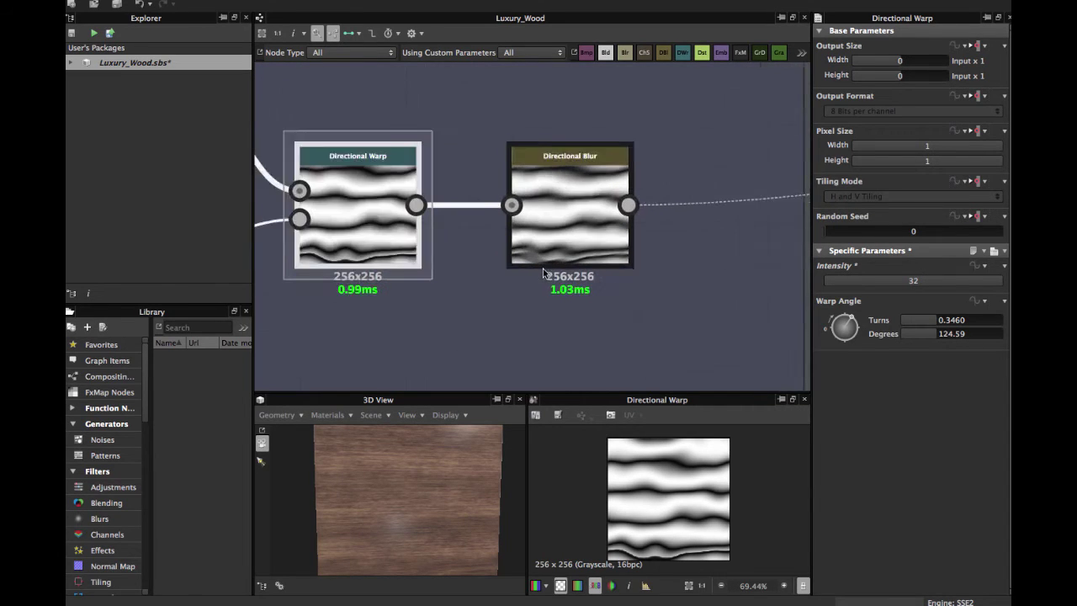
{"action": "left_click", "coordinate": [589, 206]}
{"action": "middle_click_drag", "start_coordinate": [693, 247], "coordinate": [594, 278]}
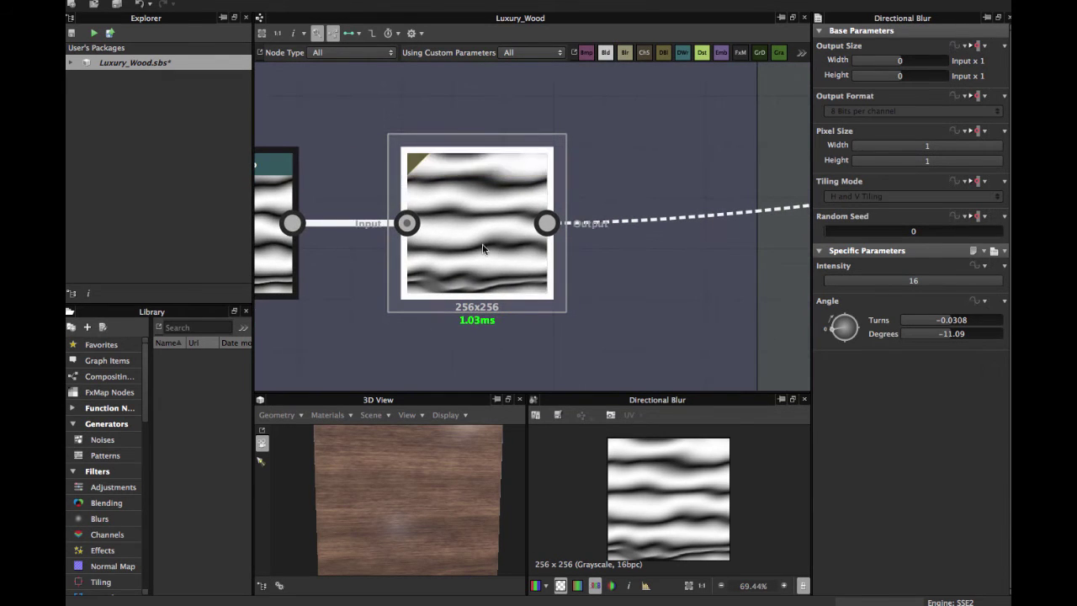
Compare the enlarged outputs of the Directional Warp and Directional Blur nodes one after the other.
{"action": "middle_click_drag", "start_coordinate": [518, 219], "coordinate": [670, 226]}
{"action": "scroll", "coordinate": [373, 233], "scroll_direction": "up", "scroll_amount": 3}
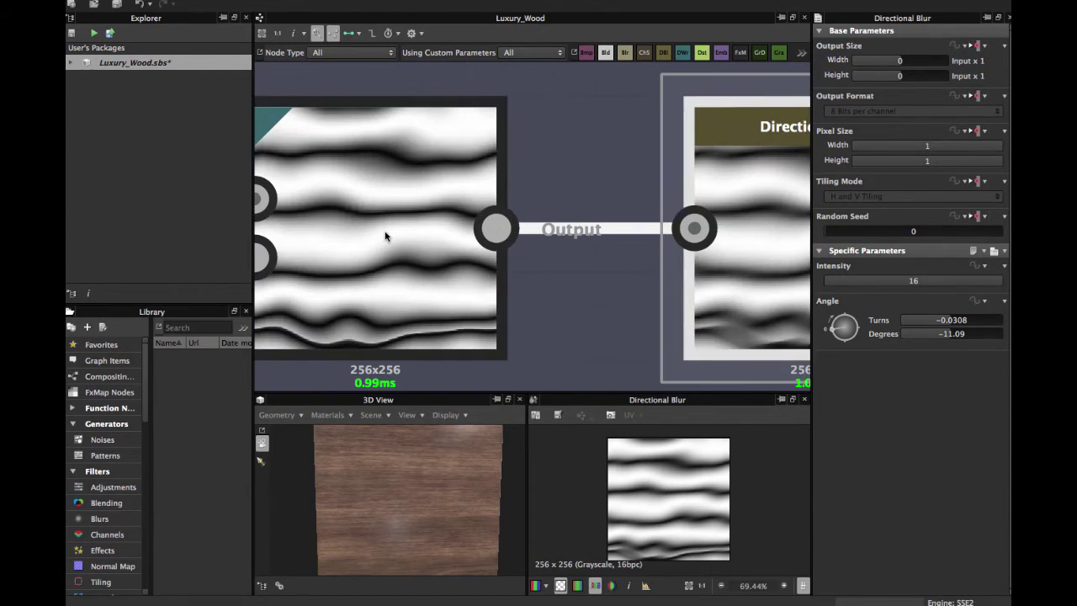
{"action": "double_click", "coordinate": [385, 237]}
{"action": "scroll", "coordinate": [639, 487], "scroll_direction": "up", "scroll_amount": 4}
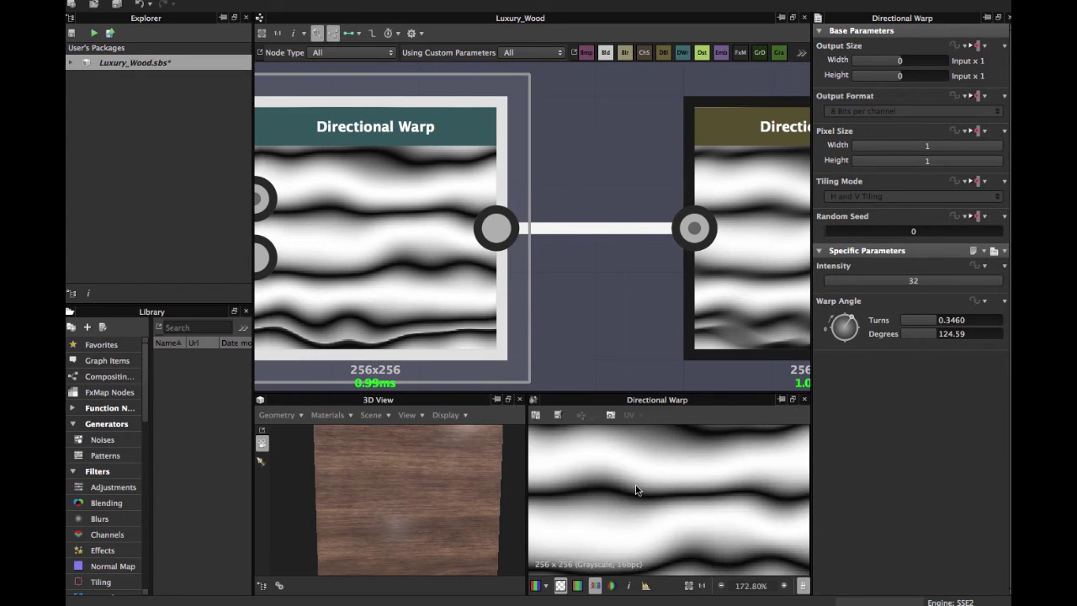
{"action": "middle_click_drag", "start_coordinate": [468, 287], "coordinate": [438, 231]}
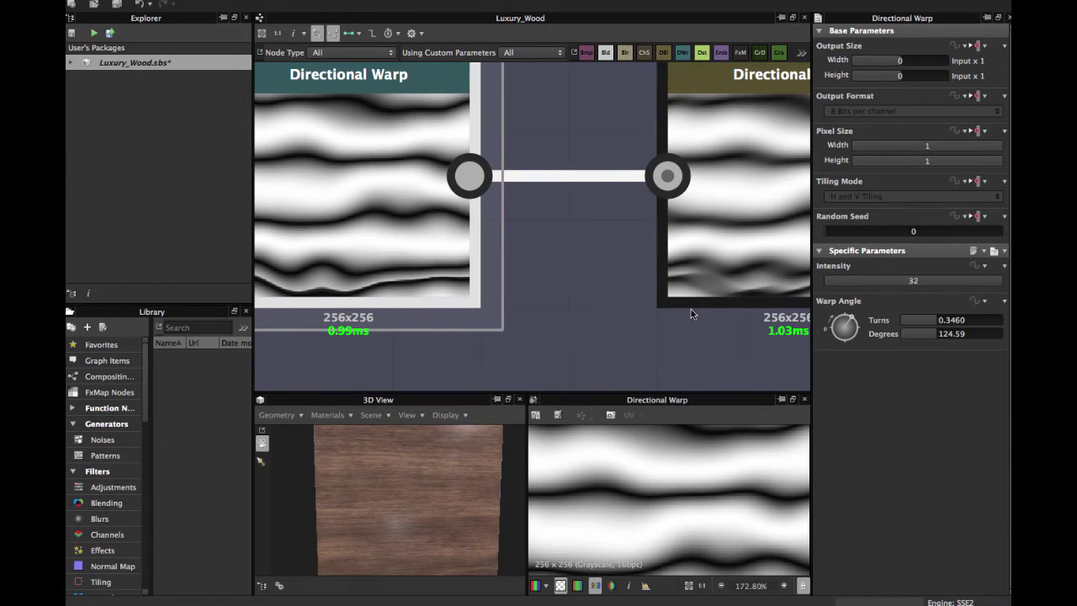
{"action": "double_click", "coordinate": [708, 260]}
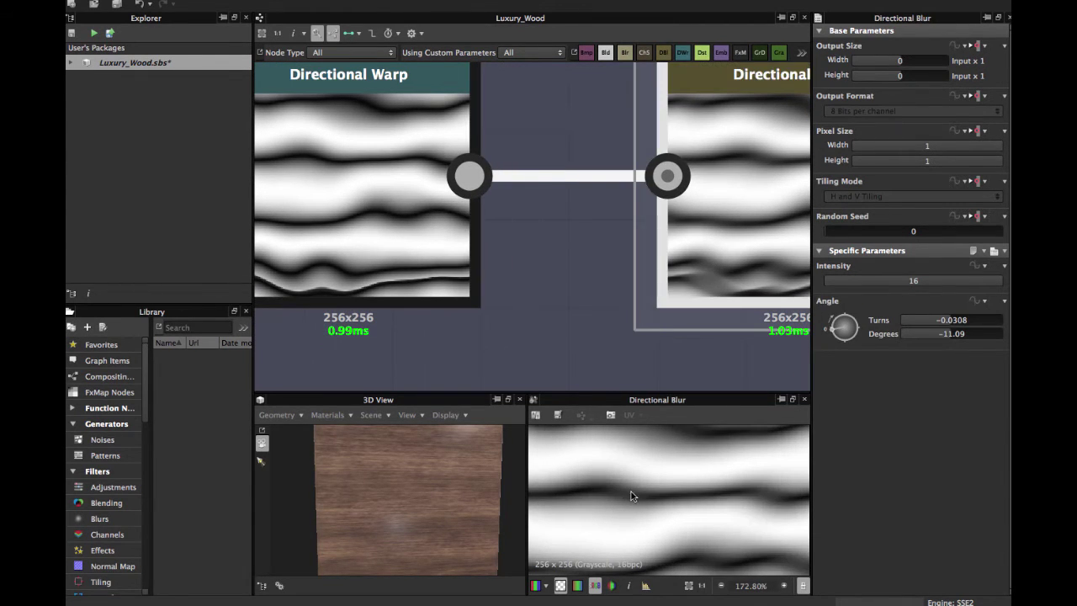
Follow the Directional Blur's connection to the color frame and show the output and parameters of its vein Gradient Map node.
{"action": "scroll", "coordinate": [631, 492], "scroll_direction": "down", "scroll_amount": 2}
{"action": "middle_click_drag", "start_coordinate": [727, 266], "coordinate": [509, 259]}
{"action": "scroll", "coordinate": [534, 327], "scroll_direction": "down", "scroll_amount": 5}
{"action": "scroll", "coordinate": [505, 291], "scroll_direction": "down", "scroll_amount": 3}
{"action": "middle_click_drag", "start_coordinate": [487, 294], "coordinate": [550, 295]}
{"action": "middle_click_drag", "start_coordinate": [776, 267], "coordinate": [429, 264]}
{"action": "scroll", "coordinate": [533, 312], "scroll_direction": "down", "scroll_amount": 3}
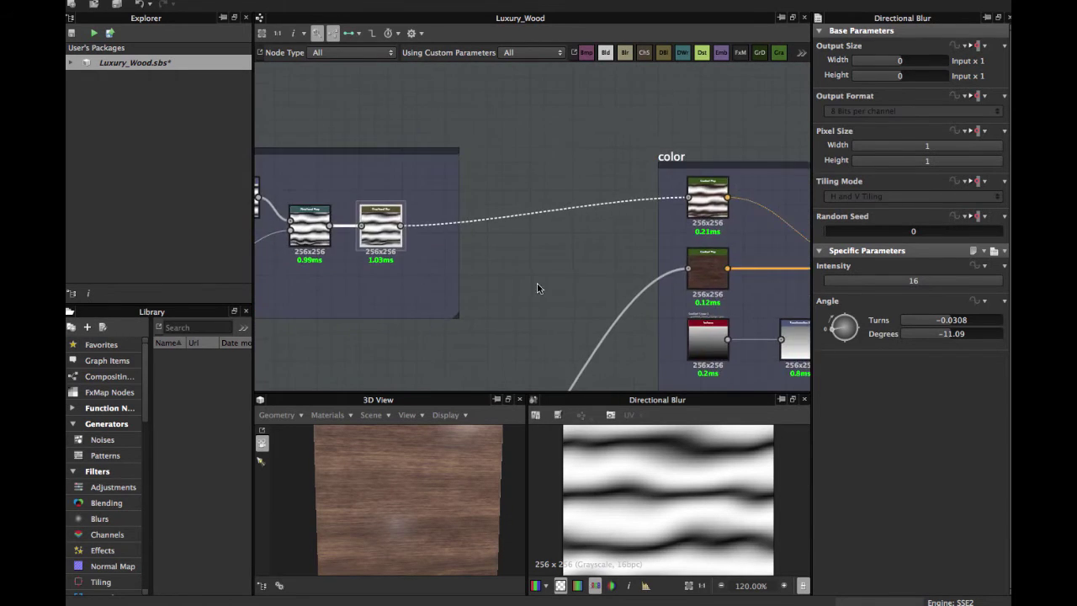
{"action": "scroll", "coordinate": [542, 288], "scroll_direction": "up", "scroll_amount": 3}
{"action": "middle_click_drag", "start_coordinate": [530, 269], "coordinate": [402, 281]}
{"action": "middle_click_drag", "start_coordinate": [558, 289], "coordinate": [388, 323]}
{"action": "middle_click_drag", "start_coordinate": [465, 250], "coordinate": [391, 282]}
{"action": "left_click", "coordinate": [487, 225]}
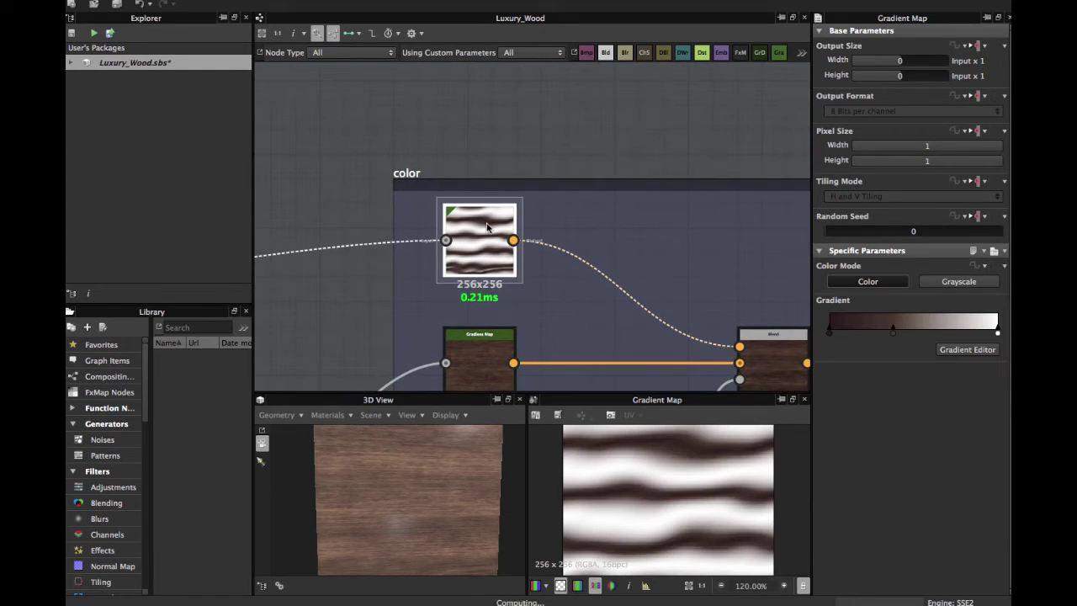
Inspect the vein Gradient Map in the Gradient Editor, select its middle key at position 0.38, and close the editor.
{"action": "left_click", "coordinate": [968, 349]}
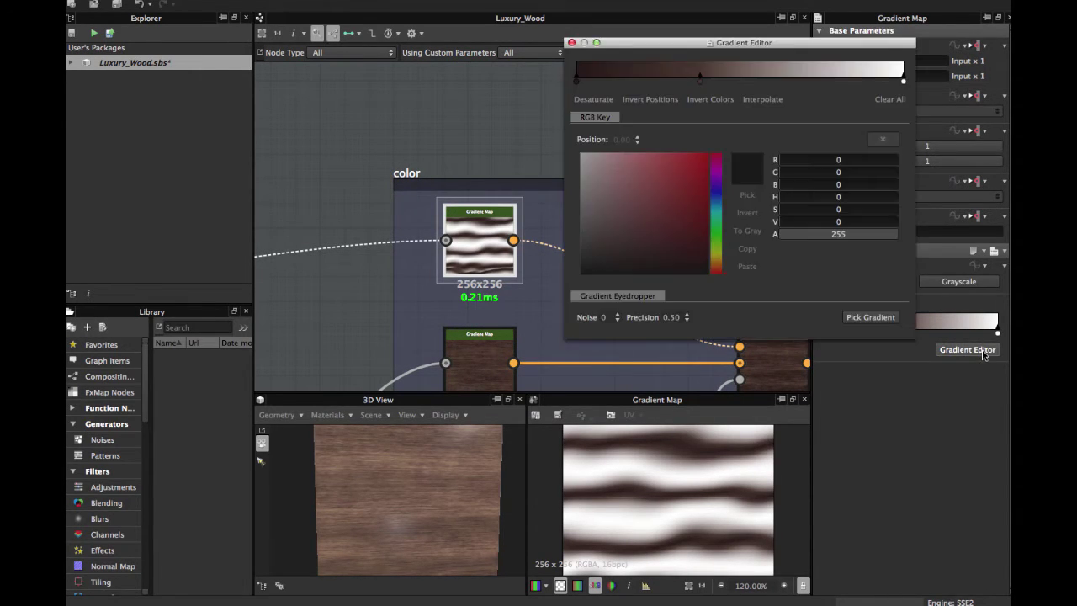
{"action": "left_click_drag", "start_coordinate": [674, 43], "coordinate": [514, 98]}
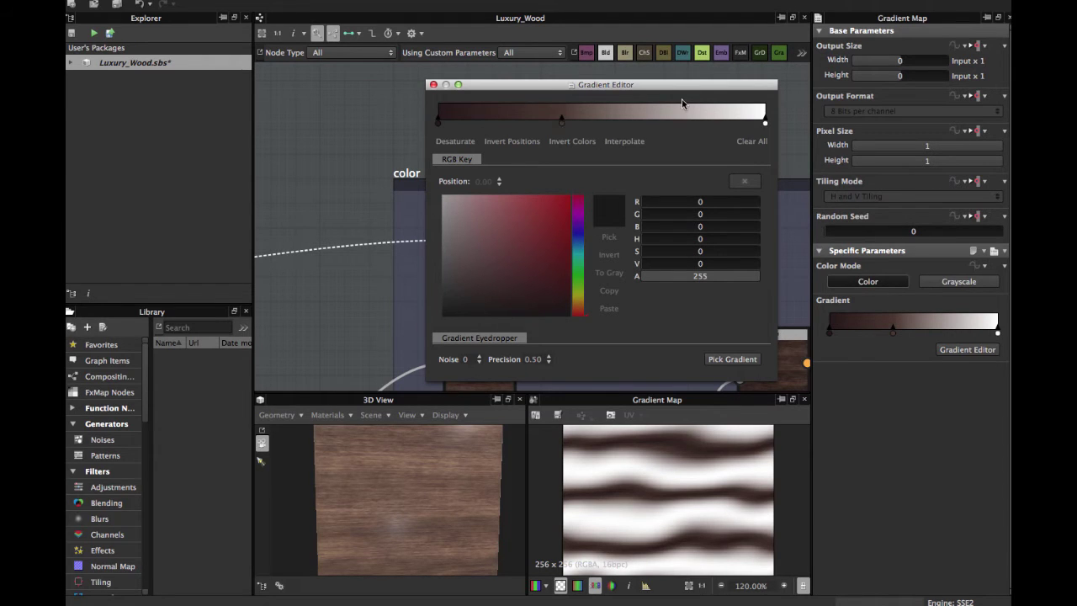
{"action": "left_click_drag", "start_coordinate": [665, 88], "coordinate": [865, 53]}
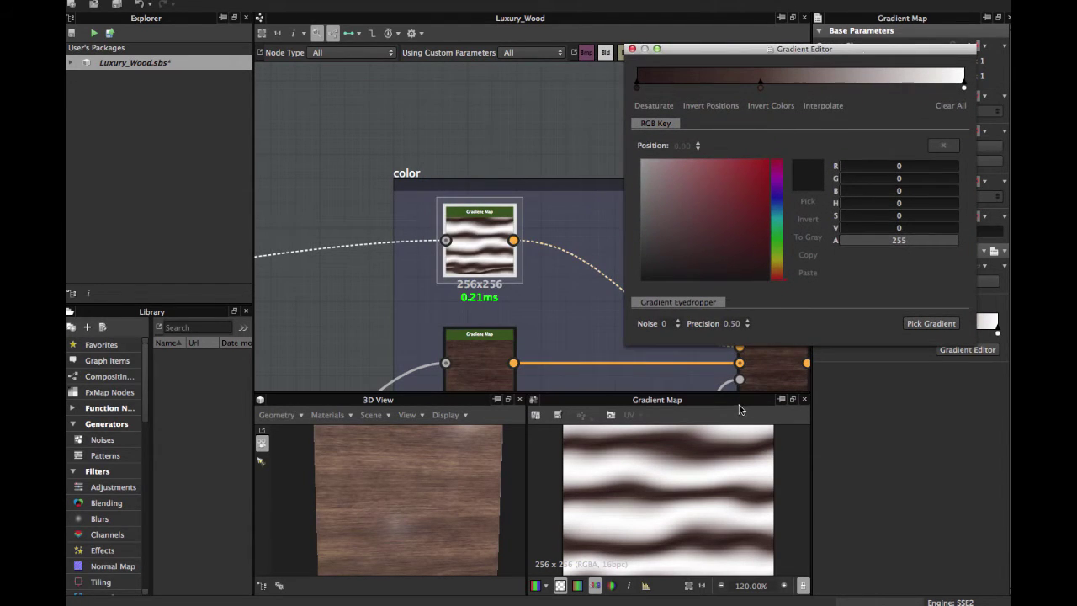
{"action": "left_click", "coordinate": [480, 236]}
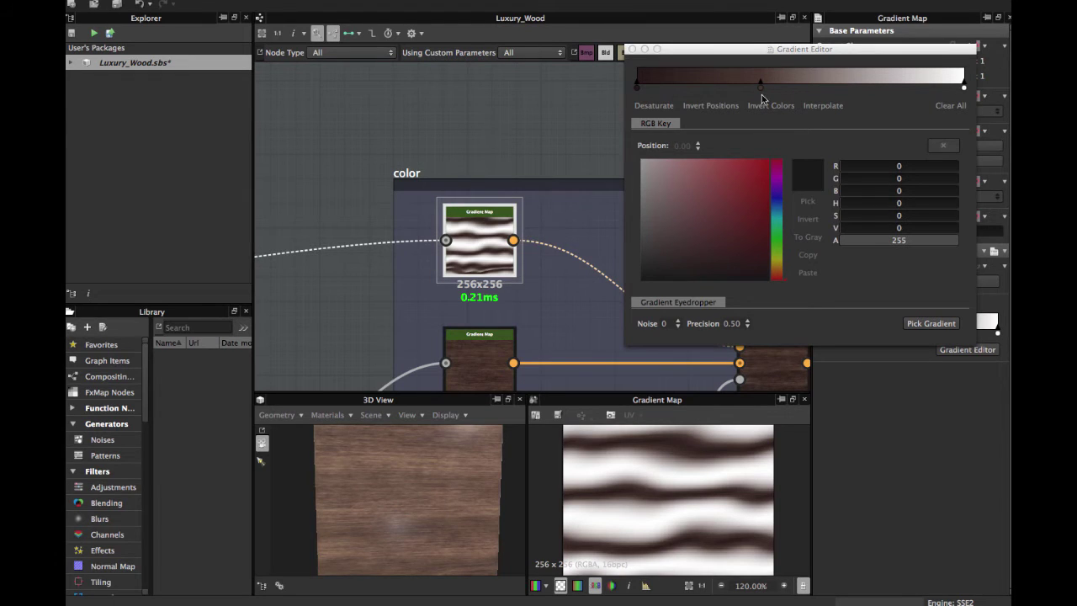
{"action": "mouse_move", "coordinate": [764, 84]}
{"action": "left_mouse_down"}
{"action": "mouse_move", "coordinate": [847, 98]}
{"action": "mouse_move", "coordinate": [771, 95]}
{"action": "left_mouse_up"}
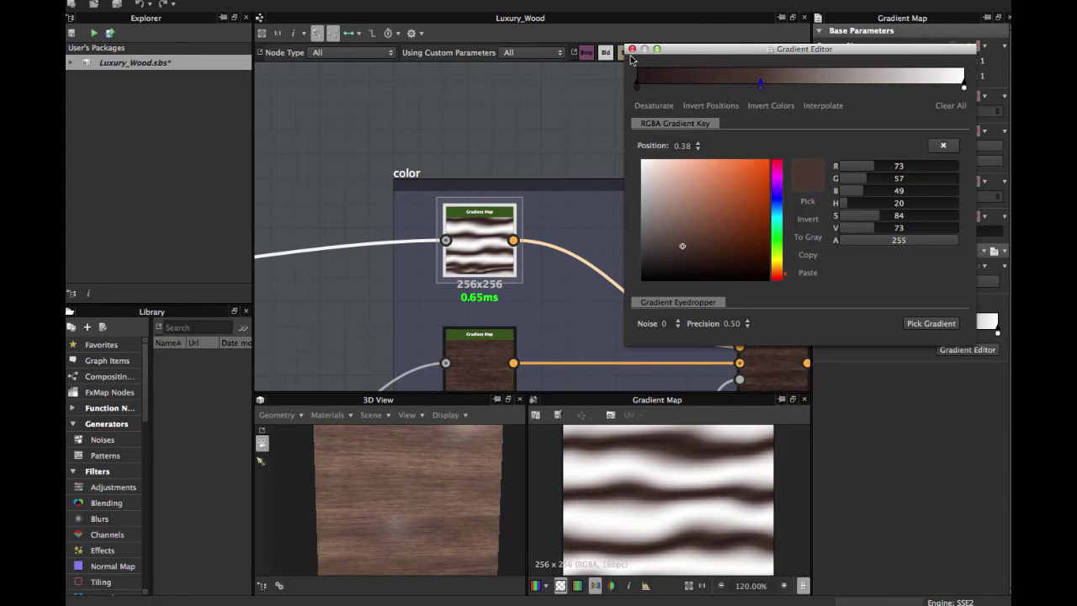
{"action": "left_click", "coordinate": [632, 49]}
Trace the color frame's second Gradient Map back to the Sharpen node in the Wood Pattern frame and show its output.
{"action": "scroll", "coordinate": [535, 182], "scroll_direction": "down", "scroll_amount": 2}
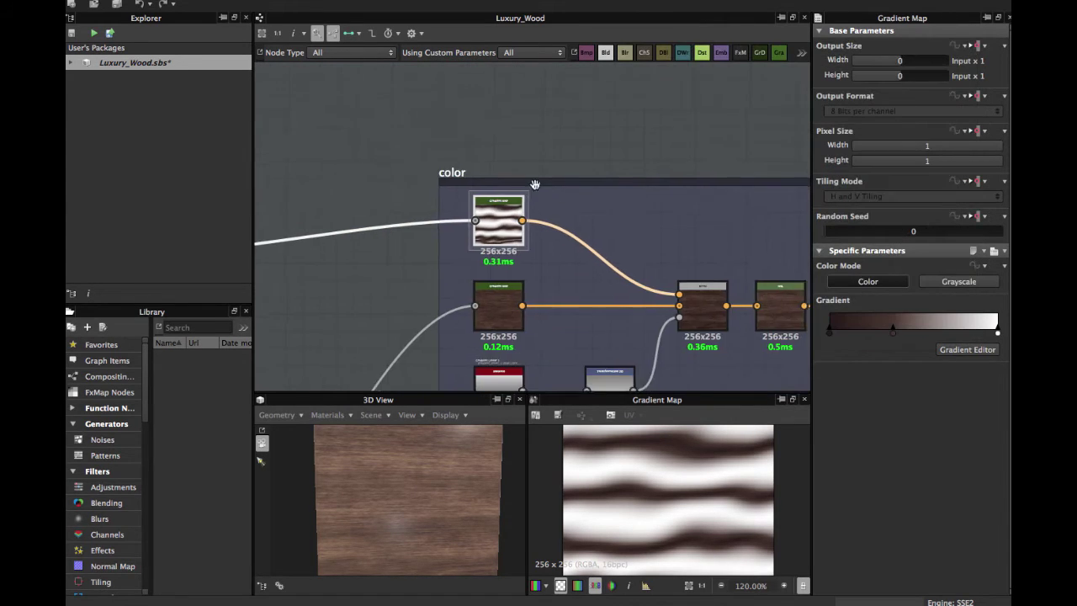
{"action": "middle_click_drag", "start_coordinate": [590, 260], "coordinate": [577, 160]}
{"action": "scroll", "coordinate": [487, 199], "scroll_direction": "up", "scroll_amount": 2}
{"action": "scroll", "coordinate": [553, 193], "scroll_direction": "down", "scroll_amount": 4}
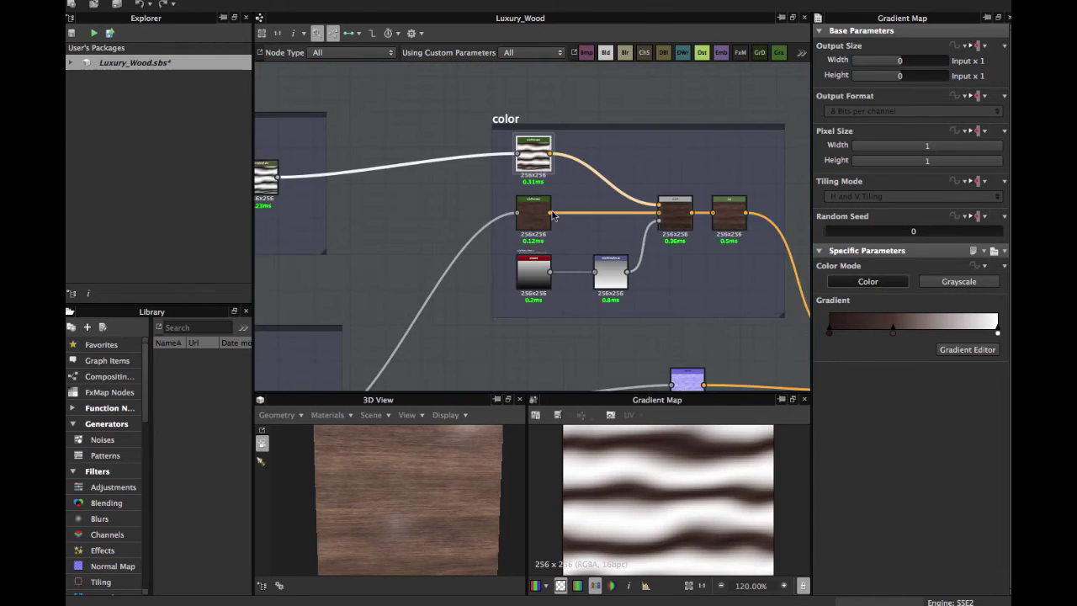
{"action": "middle_click_drag", "start_coordinate": [430, 305], "coordinate": [567, 140]}
{"action": "scroll", "coordinate": [411, 210], "scroll_direction": "up", "scroll_amount": 1}
{"action": "middle_click_drag", "start_coordinate": [431, 199], "coordinate": [406, 166]}
{"action": "scroll", "coordinate": [461, 186], "scroll_direction": "up", "scroll_amount": 4}
{"action": "scroll", "coordinate": [460, 182], "scroll_direction": "down", "scroll_amount": 2}
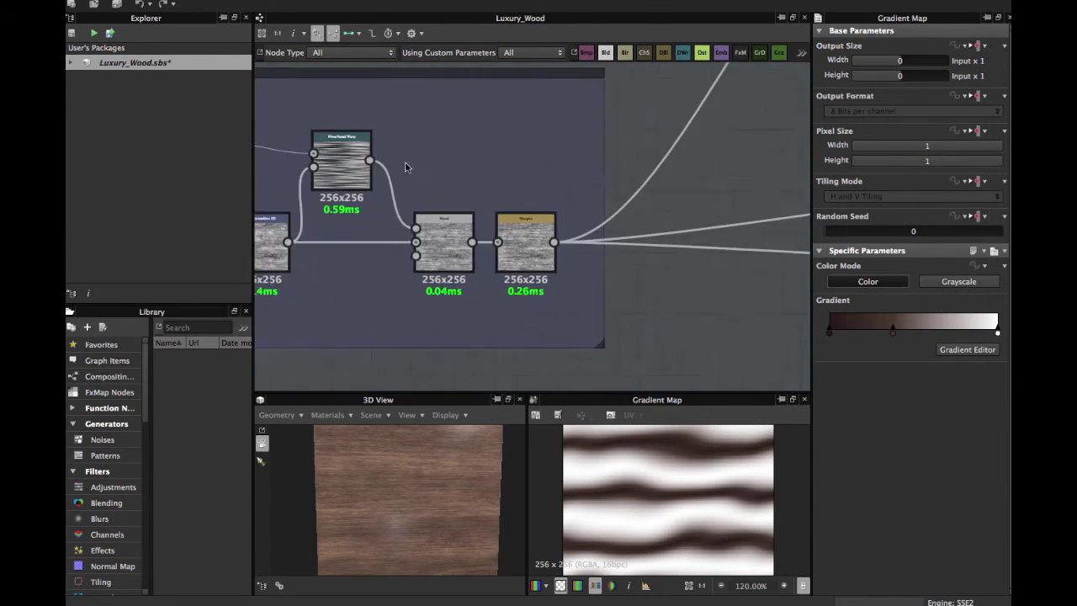
{"action": "scroll", "coordinate": [489, 199], "scroll_direction": "up", "scroll_amount": 3}
{"action": "middle_click_drag", "start_coordinate": [488, 203], "coordinate": [470, 228]}
{"action": "left_click", "coordinate": [467, 283]}
{"action": "double_click", "coordinate": [466, 283]}
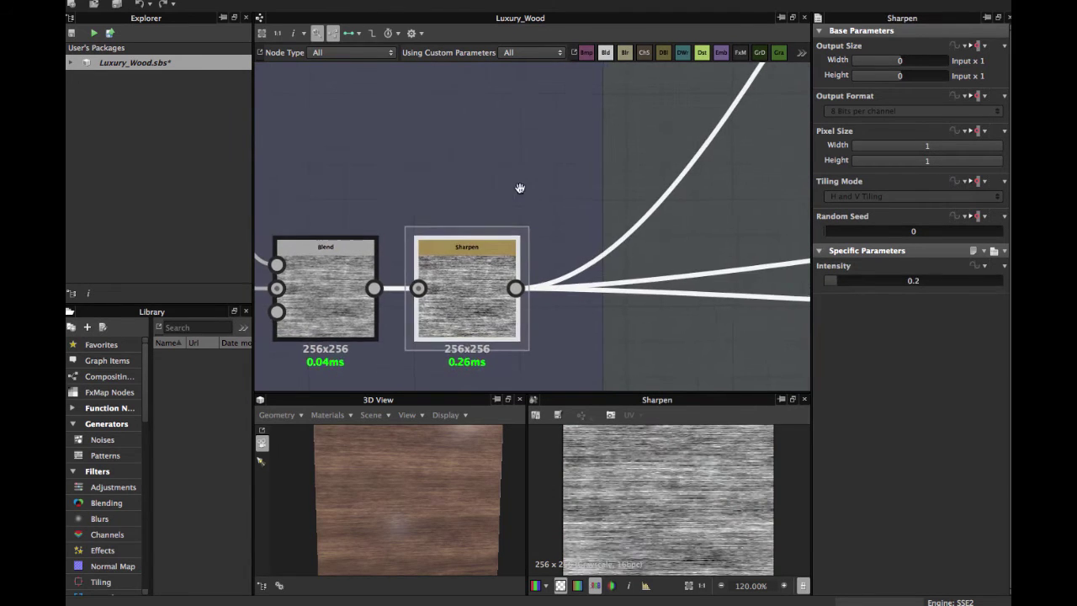
Follow the Sharpen node's connection to the second Gradient Map in the color frame and show its output and parameters.
{"action": "middle_click_drag", "start_coordinate": [527, 188], "coordinate": [467, 266]}
{"action": "middle_click_drag", "start_coordinate": [532, 163], "coordinate": [405, 298]}
{"action": "middle_click_drag", "start_coordinate": [503, 209], "coordinate": [355, 334]}
{"action": "middle_click_drag", "start_coordinate": [551, 143], "coordinate": [377, 267]}
{"action": "double_click", "coordinate": [535, 177]}
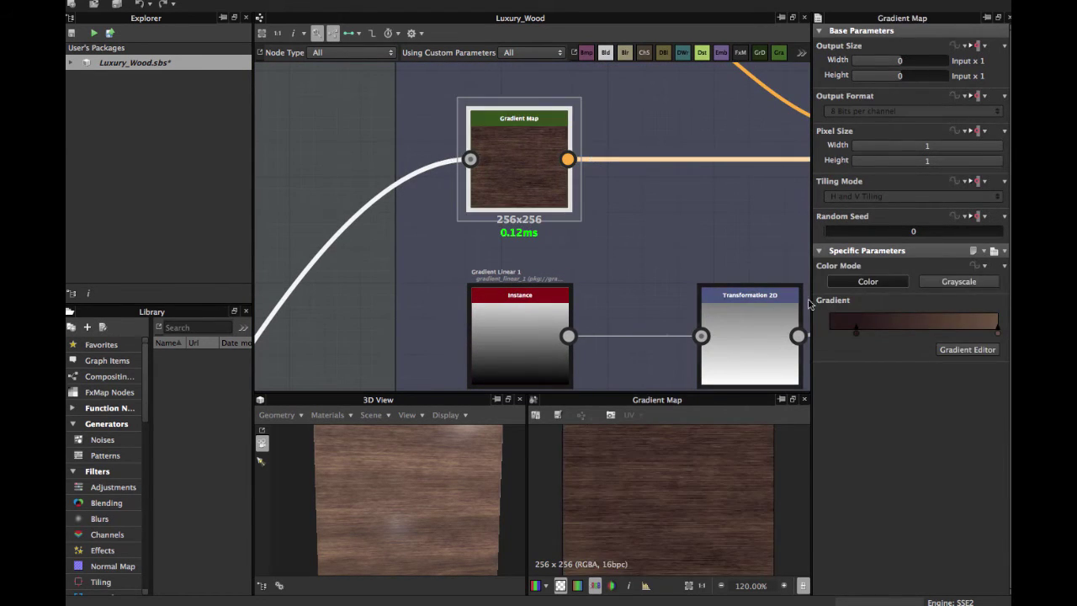
Examine the brown gradient keys of the wood pattern's Gradient Map in the Gradient Editor, then close the editor.
{"action": "scroll", "coordinate": [495, 220], "scroll_direction": "down", "scroll_amount": 1}
{"action": "middle_click_drag", "start_coordinate": [525, 217], "coordinate": [521, 247]}
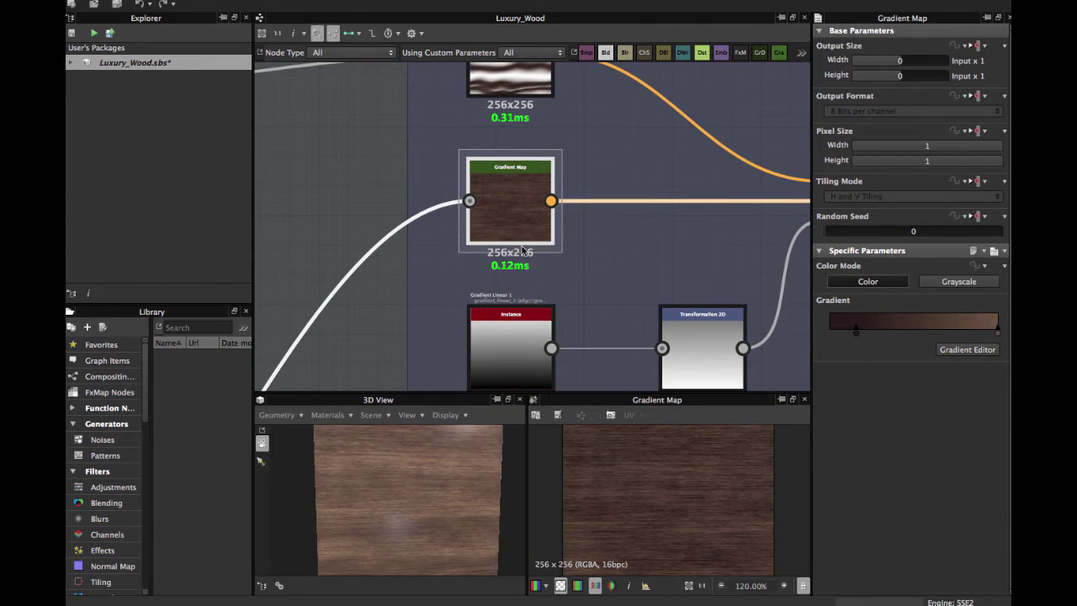
{"action": "left_click", "coordinate": [970, 350]}
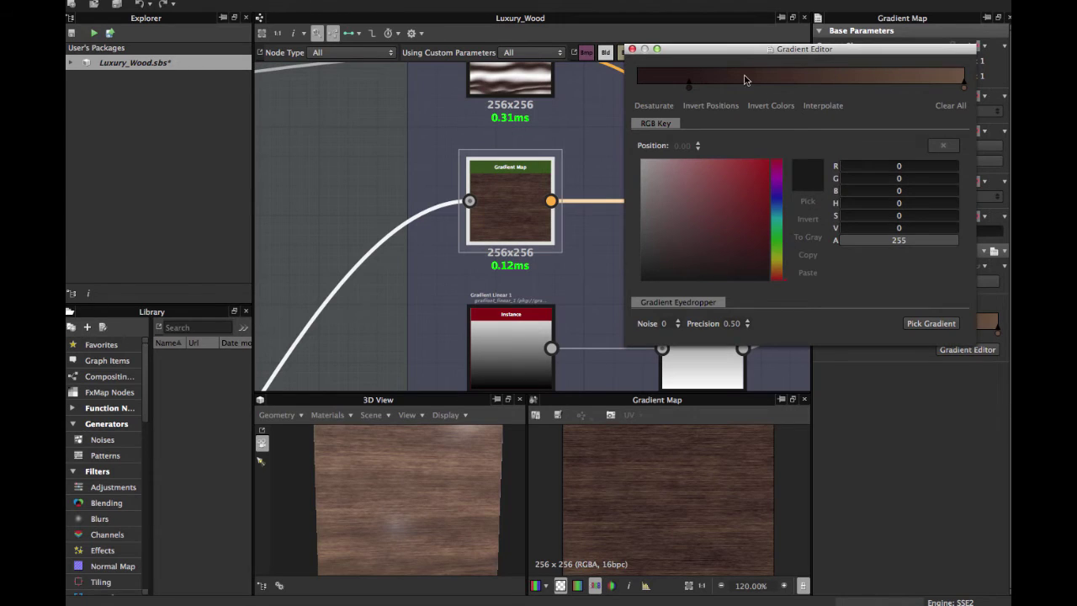
{"action": "left_click_drag", "start_coordinate": [732, 53], "coordinate": [465, 196]}
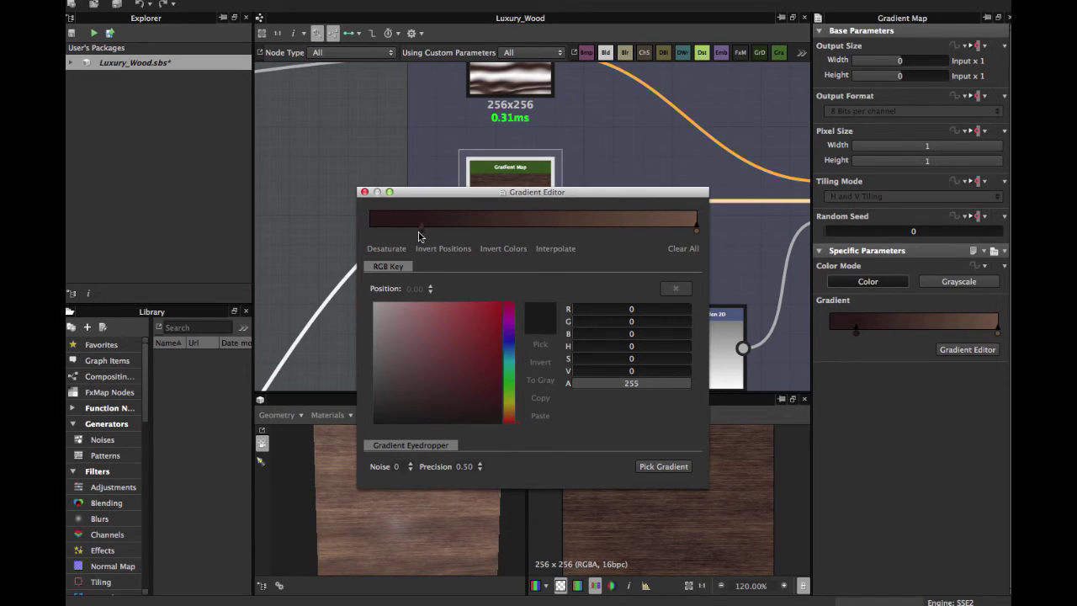
{"action": "left_click", "coordinate": [366, 193]}
Follow the wood pattern Gradient Map's connection to the Blend node in the color frame and show its output and parameters.
{"action": "middle_click_drag", "start_coordinate": [566, 220], "coordinate": [415, 227]}
{"action": "scroll", "coordinate": [455, 236], "scroll_direction": "down", "scroll_amount": 3}
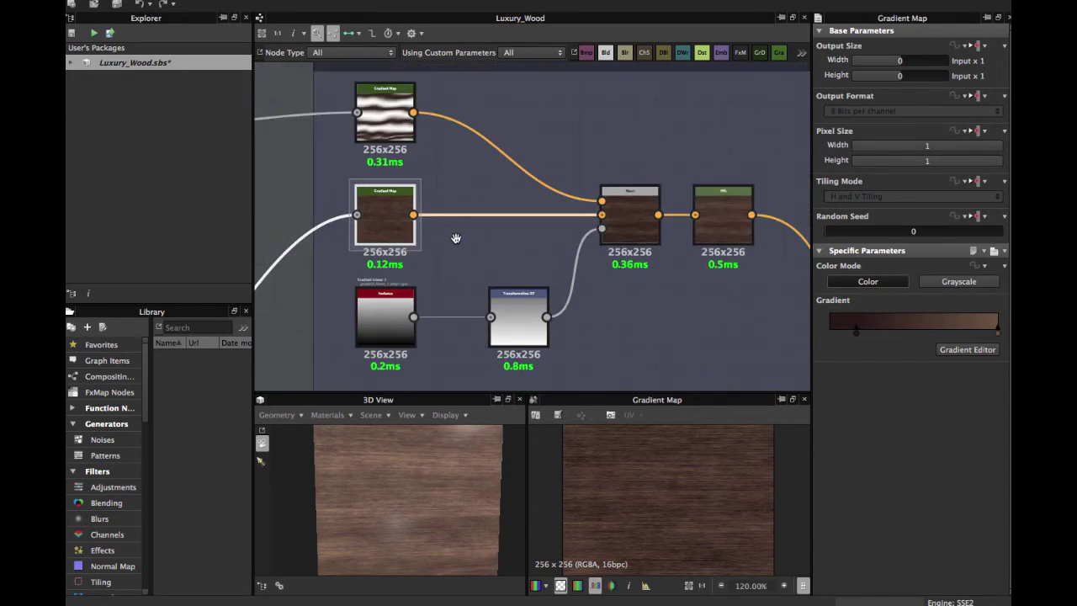
{"action": "middle_click_drag", "start_coordinate": [423, 278], "coordinate": [405, 301]}
{"action": "scroll", "coordinate": [457, 210], "scroll_direction": "up", "scroll_amount": 3}
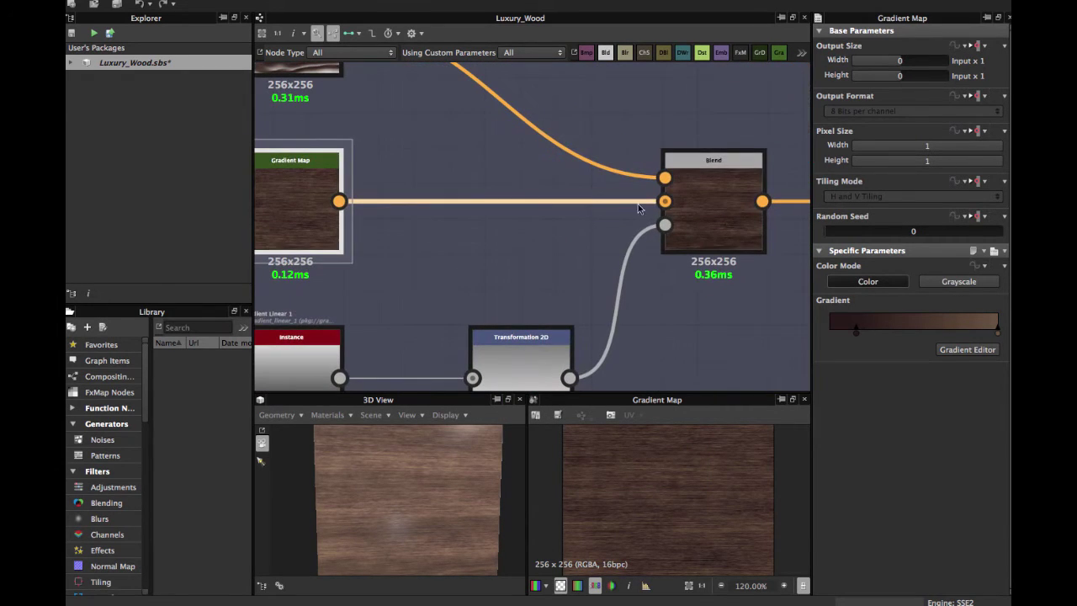
{"action": "left_click", "coordinate": [697, 215]}
{"action": "scroll", "coordinate": [697, 215], "scroll_direction": "right", "scroll_amount": 4}
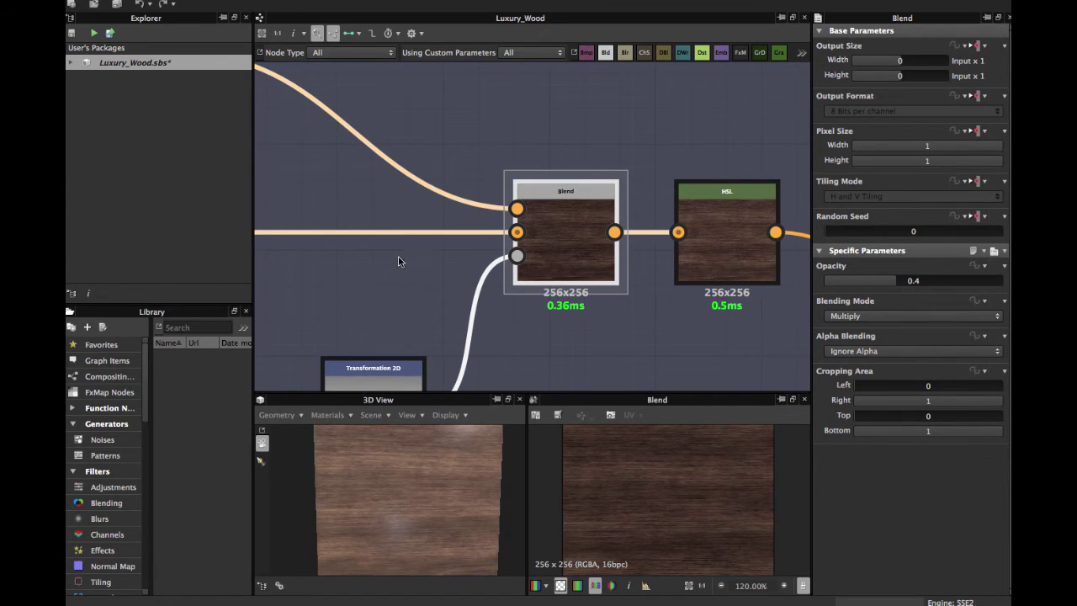
Trace the color Blend node's opacity input back to the Transformation 2D node and show the mask feeding it.
{"action": "scroll", "coordinate": [542, 192], "scroll_direction": "left", "scroll_amount": 4}
{"action": "scroll", "coordinate": [541, 193], "scroll_direction": "down", "scroll_amount": 3}
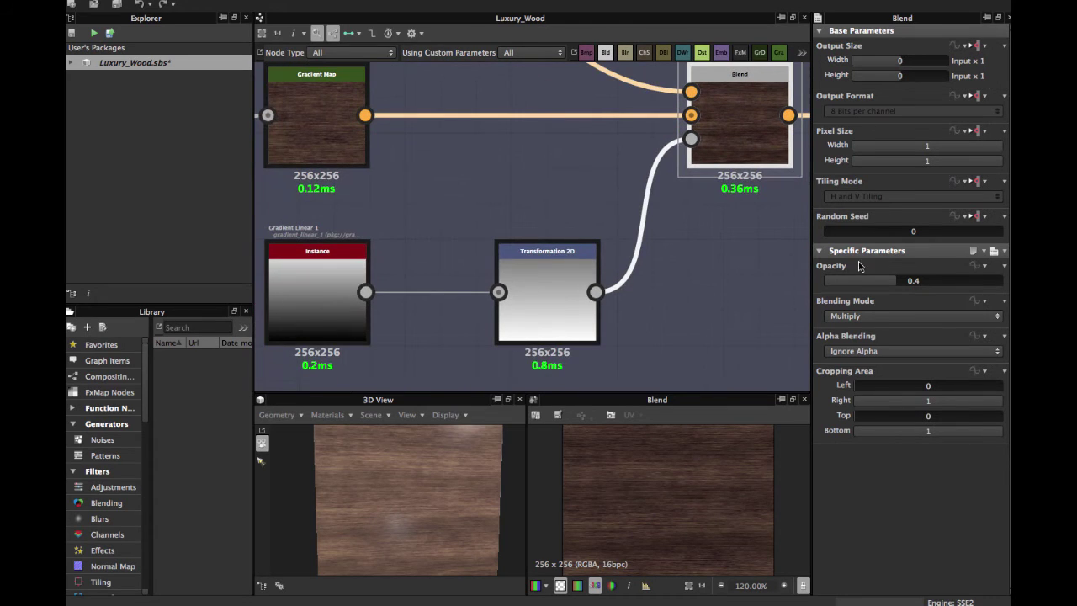
{"action": "middle_click_drag", "start_coordinate": [647, 217], "coordinate": [649, 174]}
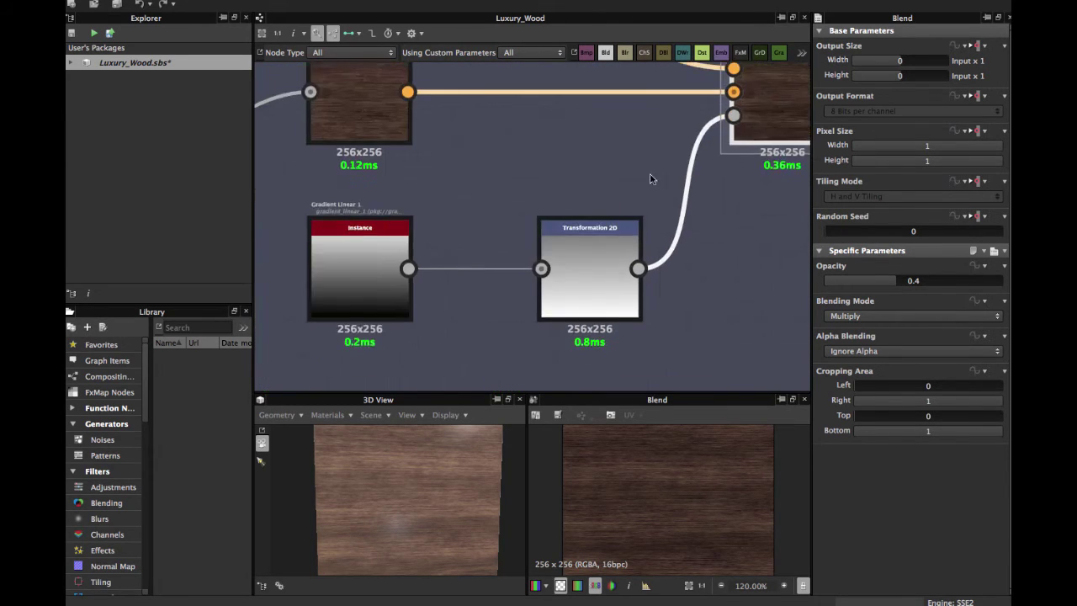
{"action": "scroll", "coordinate": [589, 180], "scroll_direction": "left", "scroll_amount": 2}
{"action": "scroll", "coordinate": [589, 179], "scroll_direction": "down", "scroll_amount": 1}
{"action": "scroll", "coordinate": [606, 170], "scroll_direction": "right", "scroll_amount": 5}
{"action": "scroll", "coordinate": [606, 170], "scroll_direction": "up", "scroll_amount": 2}
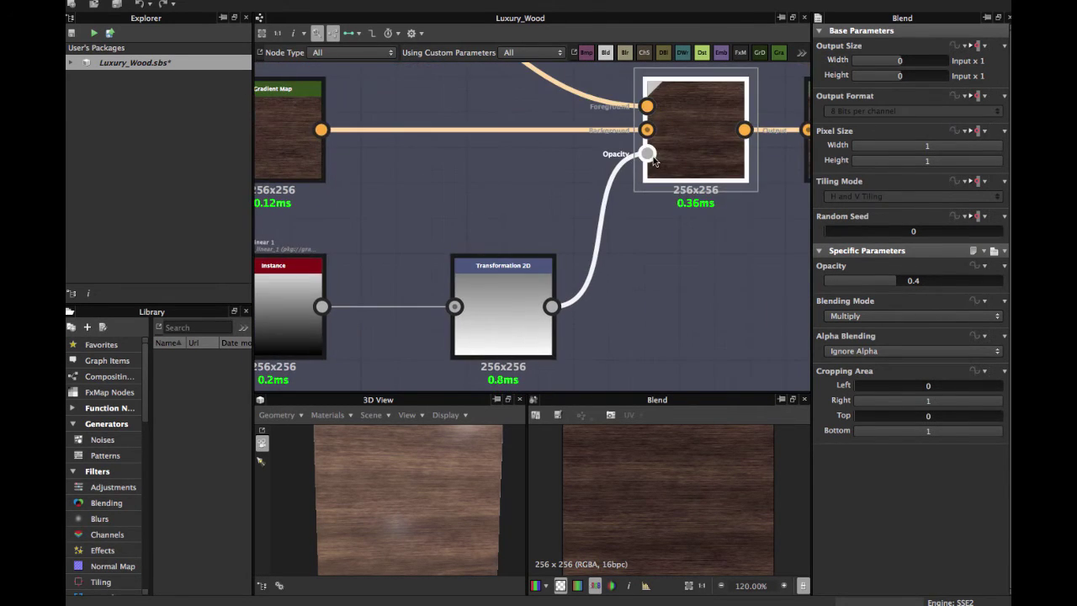
{"action": "double_click", "coordinate": [650, 154]}
{"action": "middle_click_drag", "start_coordinate": [545, 183], "coordinate": [660, 137]}
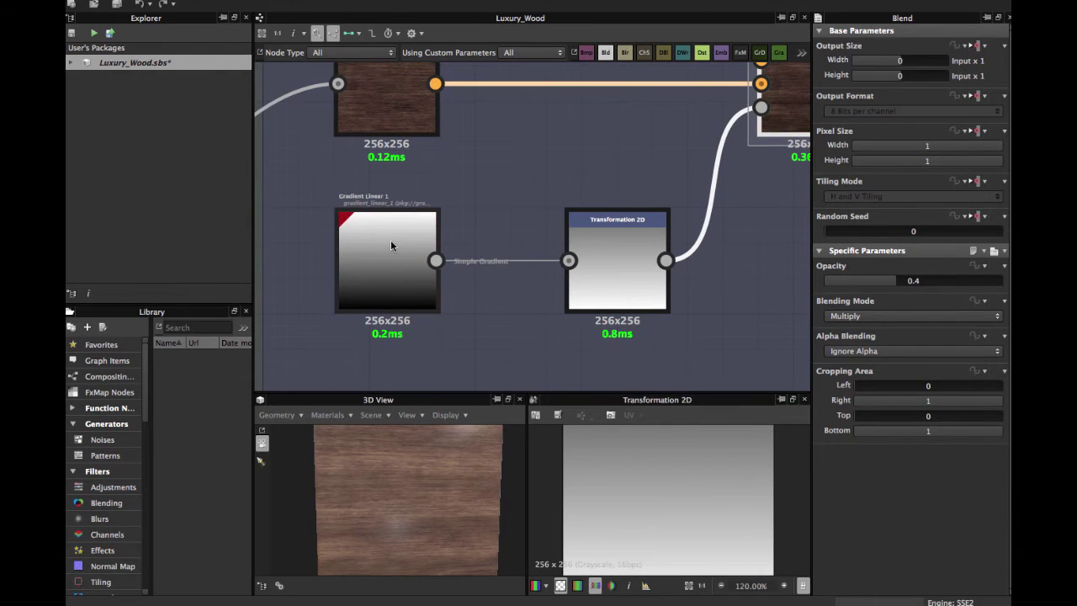
Show the output and parameters of the Gradient Linear 1 node that feeds the Transformation 2D.
{"action": "double_click", "coordinate": [390, 246]}
{"action": "scroll", "coordinate": [636, 490], "scroll_direction": "down", "scroll_amount": 4}
{"action": "scroll", "coordinate": [560, 288], "scroll_direction": "right", "scroll_amount": 3}
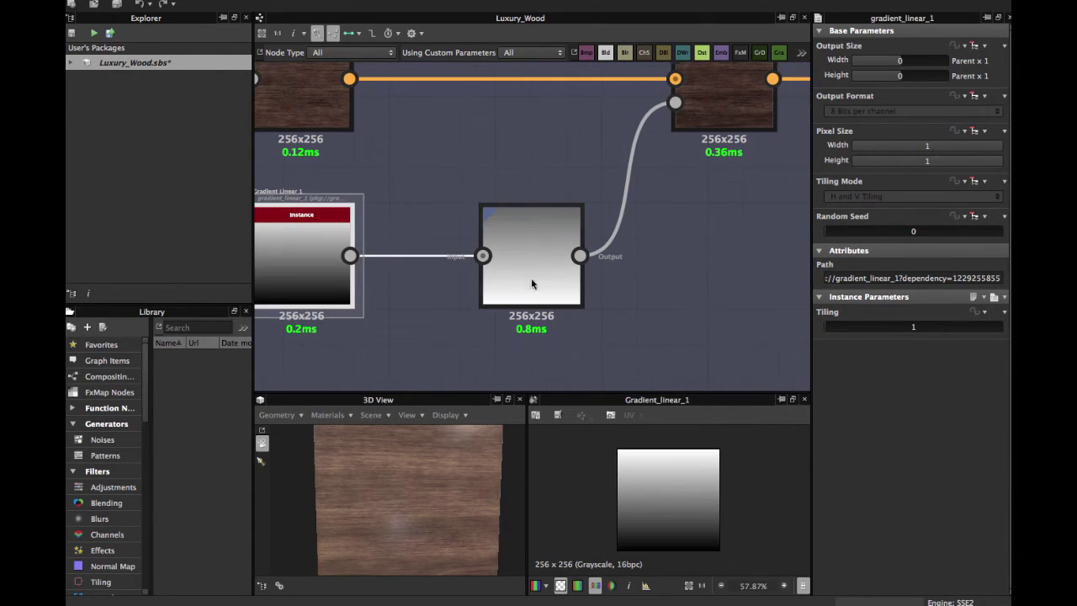
Show the Transformation 2D node's output and parameters, and examine the gradient's effect on the wood in the 3D view.
{"action": "double_click", "coordinate": [539, 267]}
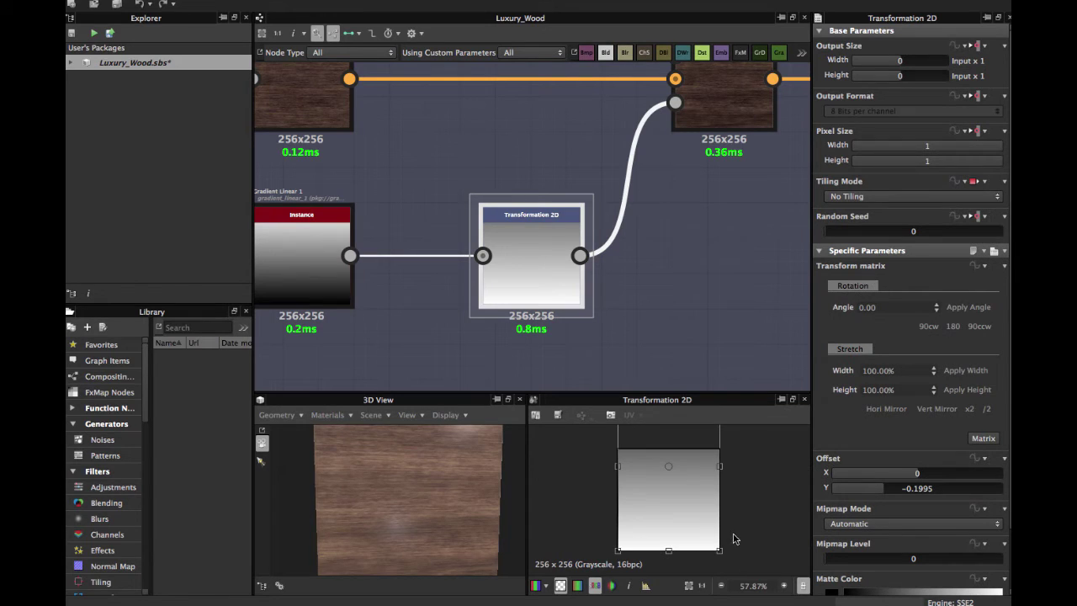
{"action": "scroll", "coordinate": [734, 539], "scroll_direction": "up", "scroll_amount": 2}
{"action": "scroll", "coordinate": [733, 539], "scroll_direction": "down", "scroll_amount": 4}
{"action": "scroll", "coordinate": [446, 514], "scroll_direction": "down", "scroll_amount": 2}
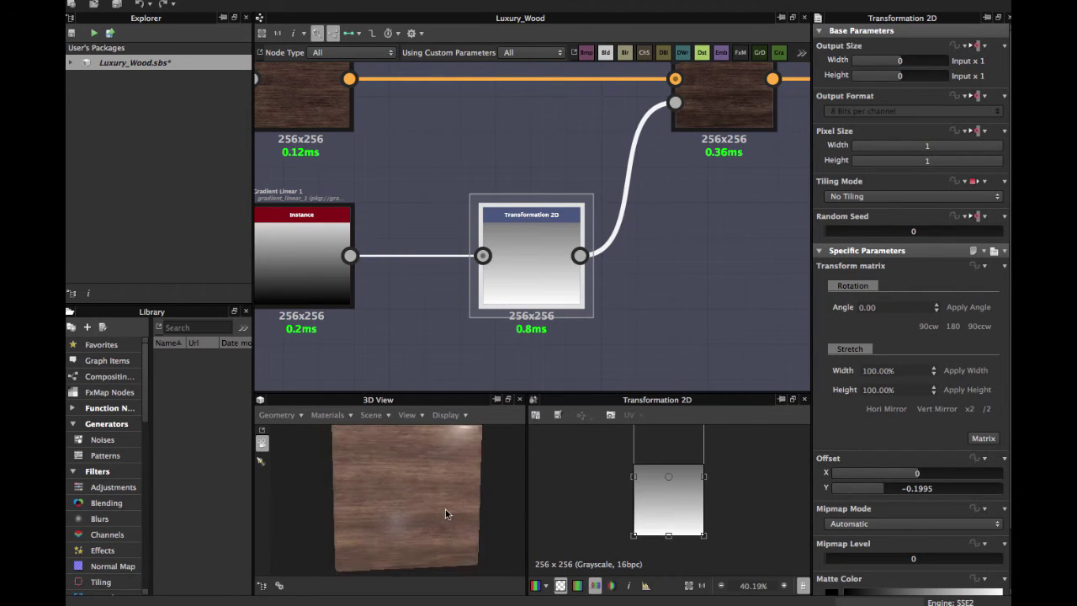
{"action": "left_click_drag", "start_coordinate": [445, 514], "coordinate": [445, 491]}
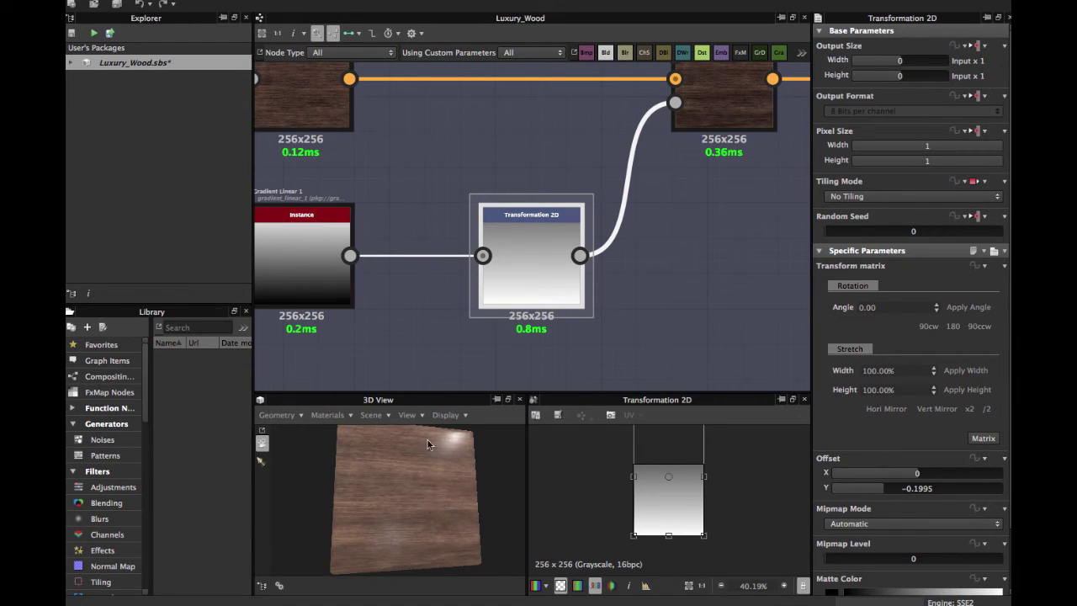
Open the HSL node after the color Blend, and examine its parameters and the wood color in the 3D view.
{"action": "middle_click_drag", "start_coordinate": [710, 216], "coordinate": [528, 275]}
{"action": "middle_click_drag", "start_coordinate": [632, 235], "coordinate": [564, 314]}
{"action": "middle_click_drag", "start_coordinate": [633, 284], "coordinate": [554, 287]}
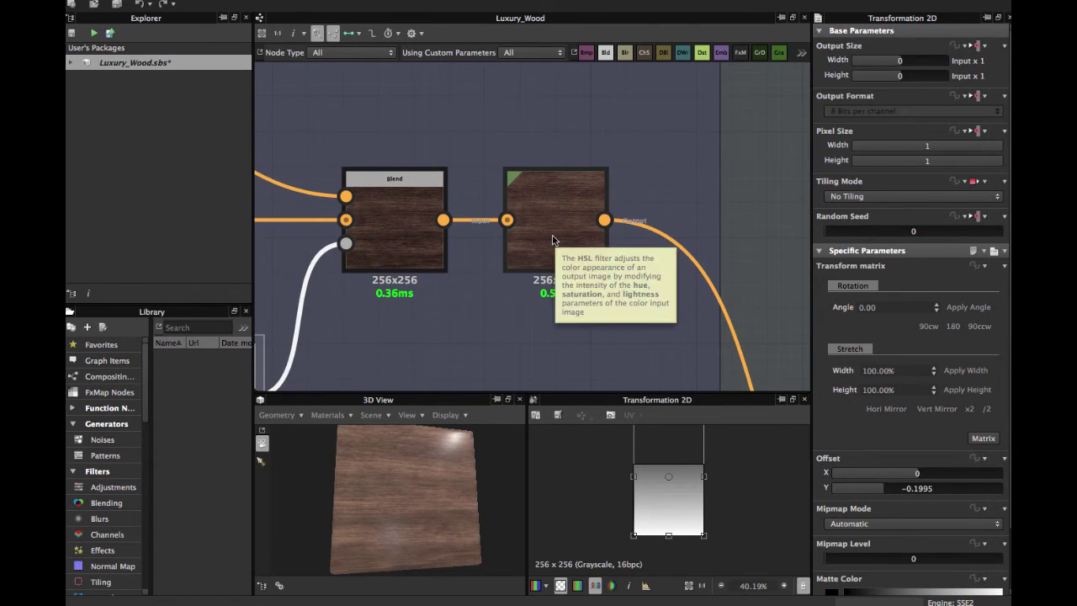
{"action": "left_click", "coordinate": [556, 242]}
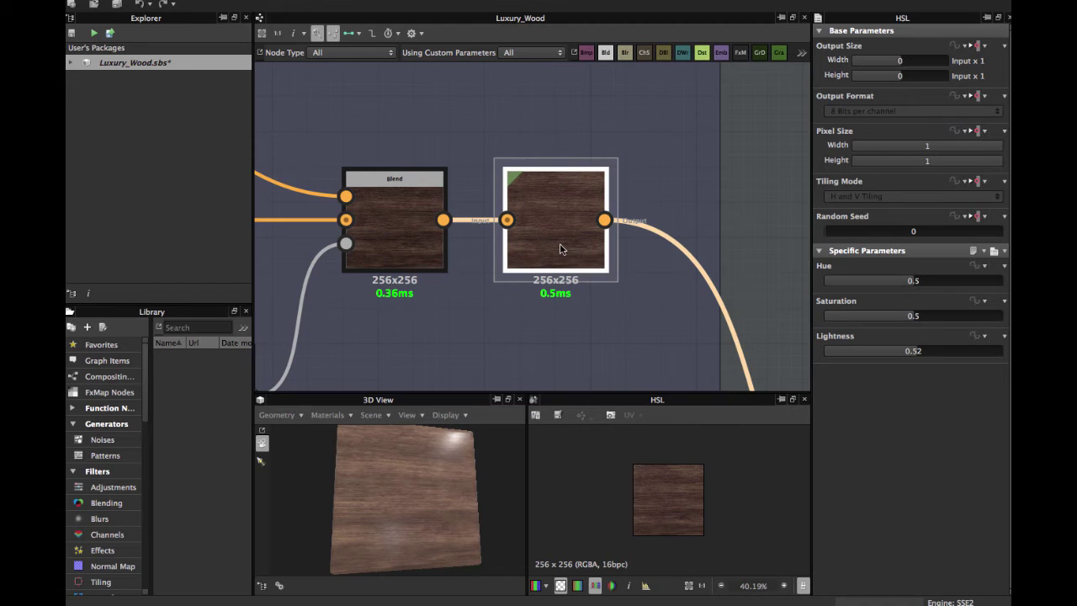
{"action": "scroll", "coordinate": [561, 249], "scroll_direction": "up", "scroll_amount": 4}
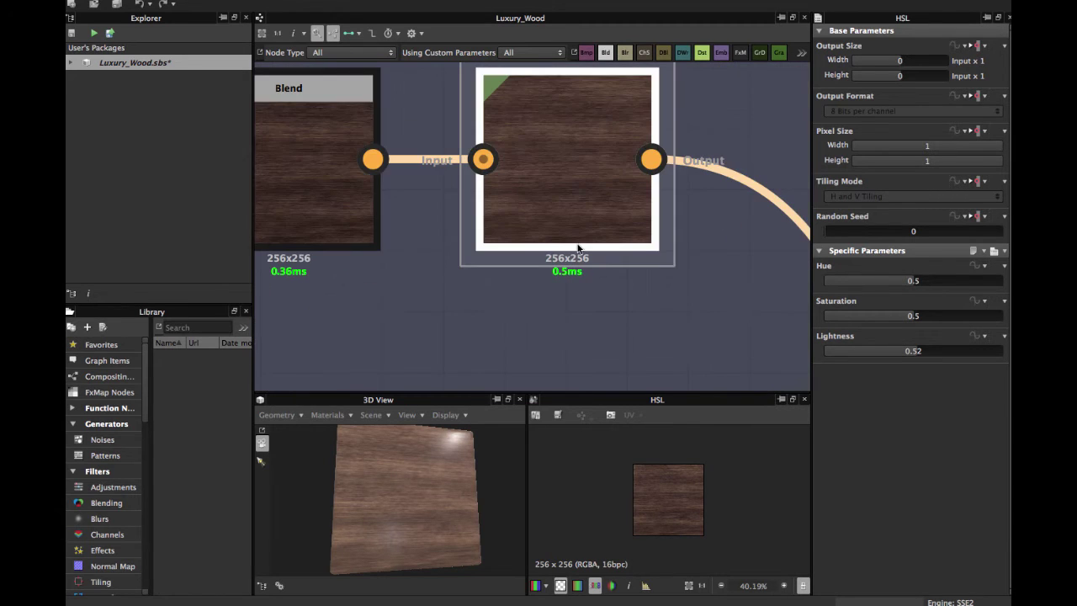
{"action": "middle_click_drag", "start_coordinate": [578, 237], "coordinate": [579, 207]}
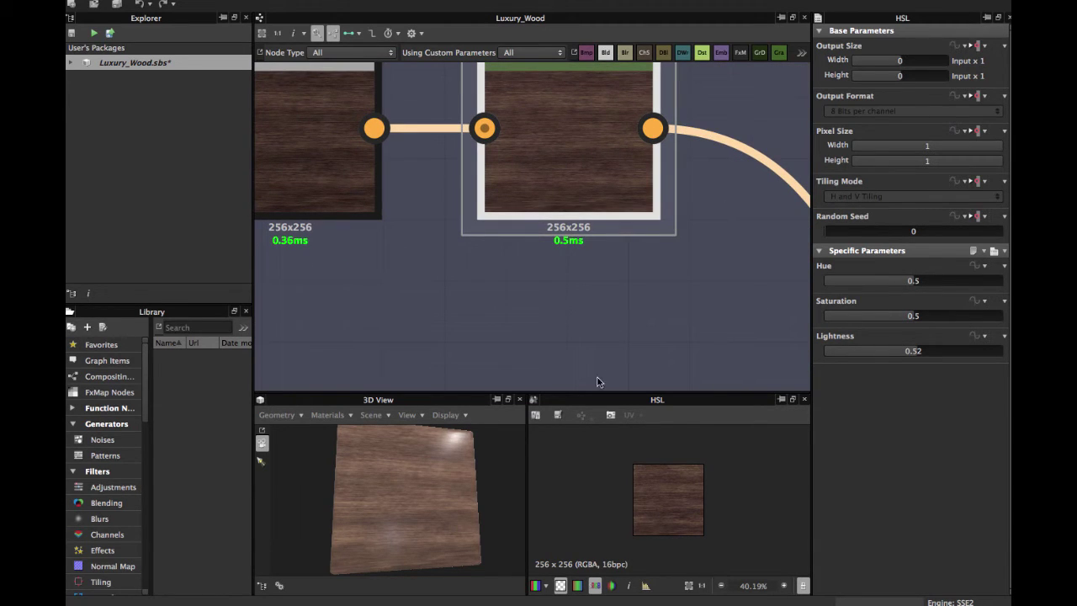
{"action": "left_click_drag", "start_coordinate": [442, 482], "coordinate": [468, 493]}
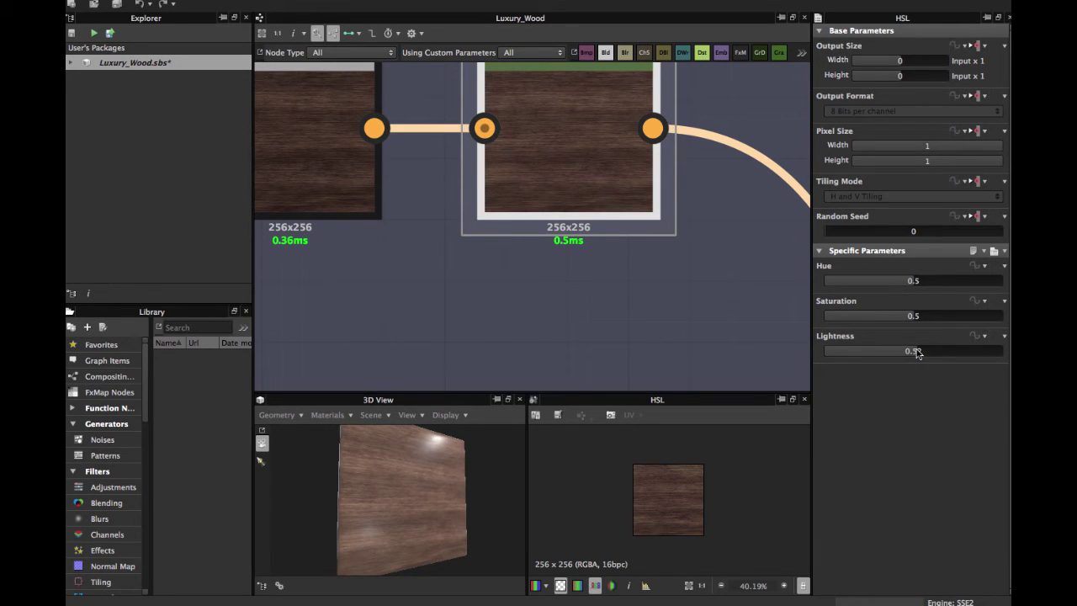
Try shifting the HSL node's Hue to about 0.54, and reset the parameter to its default.
{"action": "scroll", "coordinate": [610, 316], "scroll_direction": "right", "scroll_amount": 2}
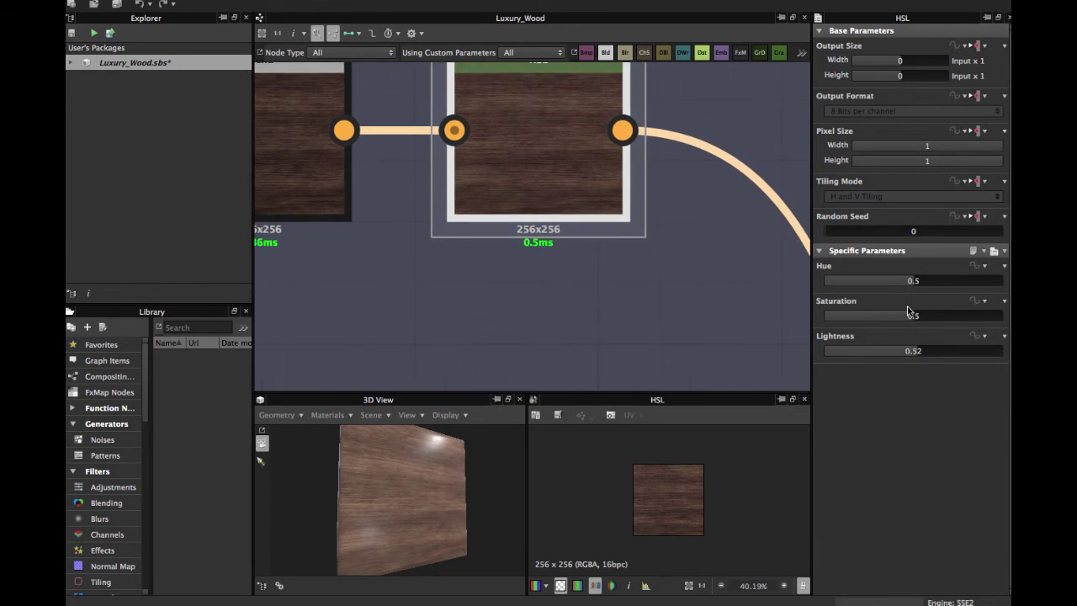
{"action": "left_click_drag", "start_coordinate": [914, 290], "coordinate": [920, 287]}
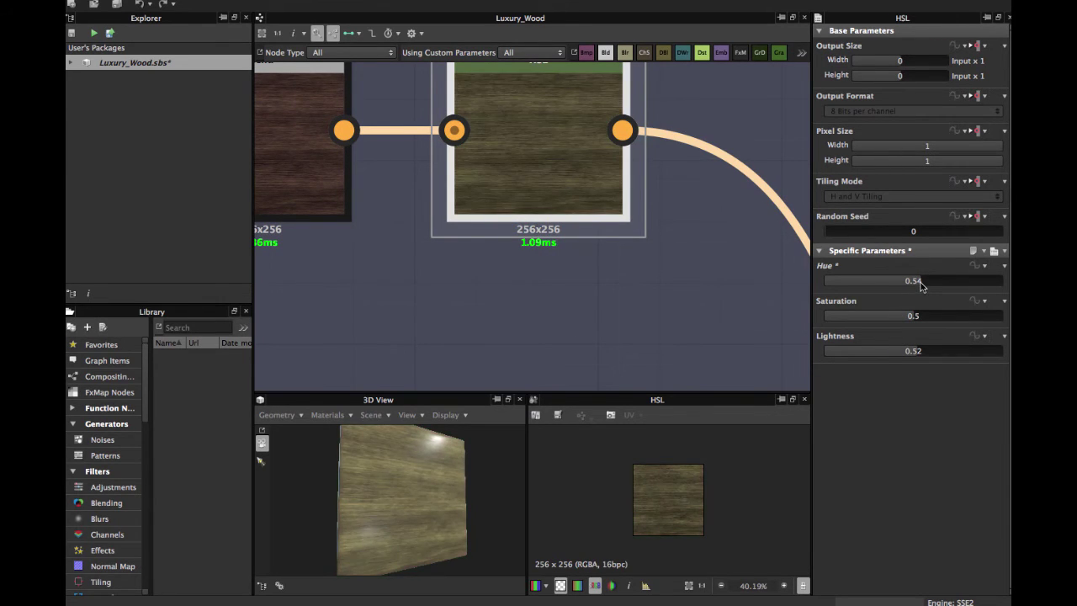
{"action": "left_click", "coordinate": [1001, 266]}
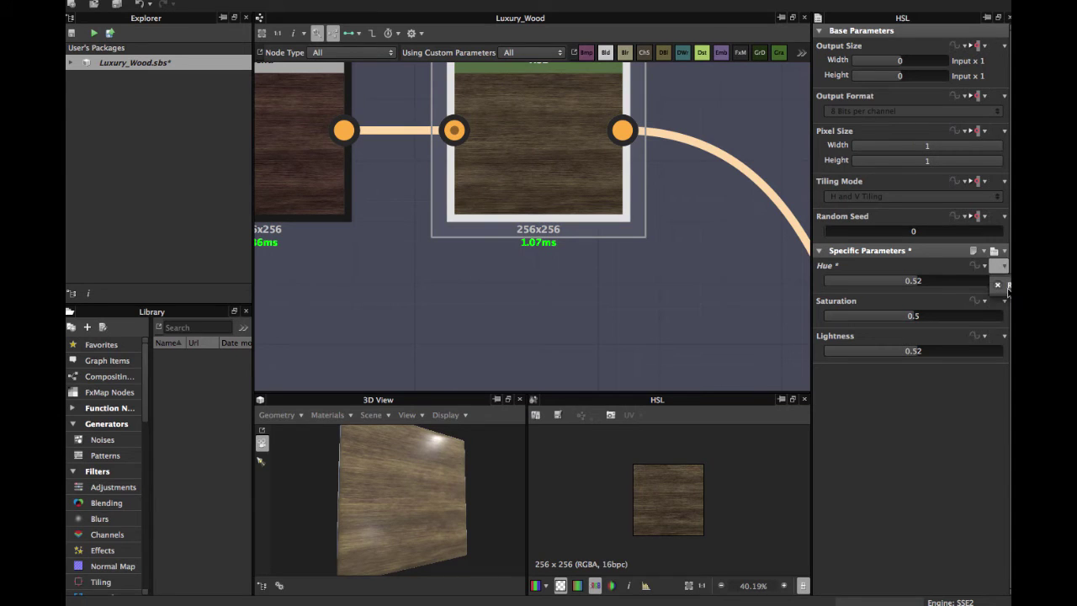
{"action": "left_click", "coordinate": [1005, 292]}
Return from the color frame to the Sharpen node ending the Wood Pattern frame and show its output and connections.
{"action": "left_click_drag", "start_coordinate": [475, 497], "coordinate": [480, 461]}
{"action": "scroll", "coordinate": [579, 255], "scroll_direction": "down", "scroll_amount": 7}
{"action": "middle_click_drag", "start_coordinate": [575, 295], "coordinate": [578, 252]}
{"action": "middle_click_drag", "start_coordinate": [589, 341], "coordinate": [565, 274]}
{"action": "mouse_move", "coordinate": [457, 337]}
{"action": "middle_mouse_down"}
{"action": "mouse_move", "coordinate": [541, 243]}
{"action": "mouse_move", "coordinate": [607, 213]}
{"action": "middle_mouse_up"}
{"action": "middle_click_drag", "start_coordinate": [282, 271], "coordinate": [536, 239]}
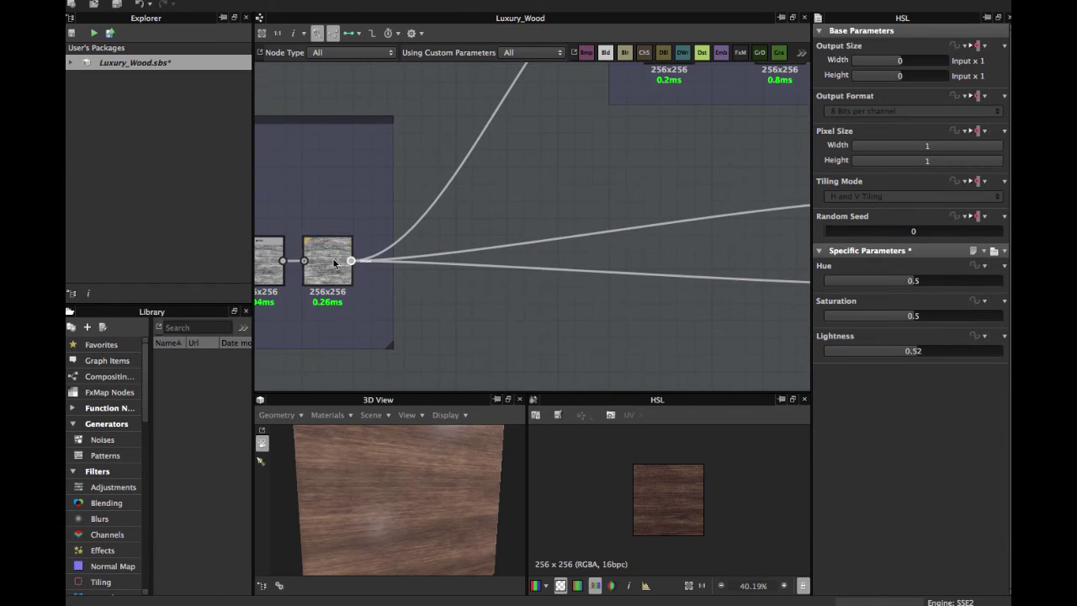
{"action": "middle_click_drag", "start_coordinate": [350, 261], "coordinate": [490, 259]}
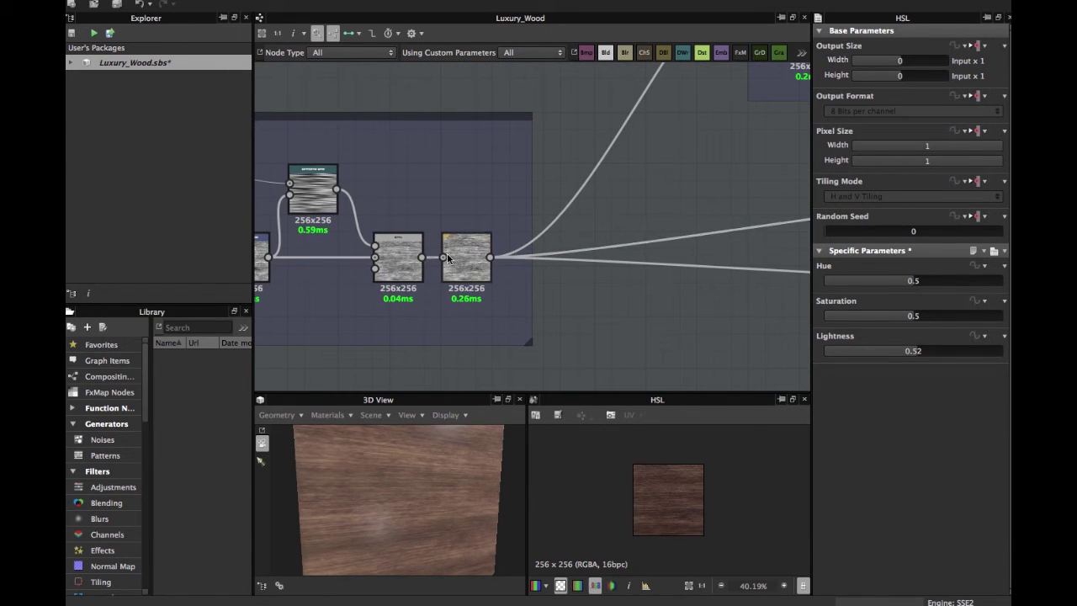
{"action": "left_click", "coordinate": [468, 258]}
{"action": "scroll", "coordinate": [468, 257], "scroll_direction": "up", "scroll_amount": 6}
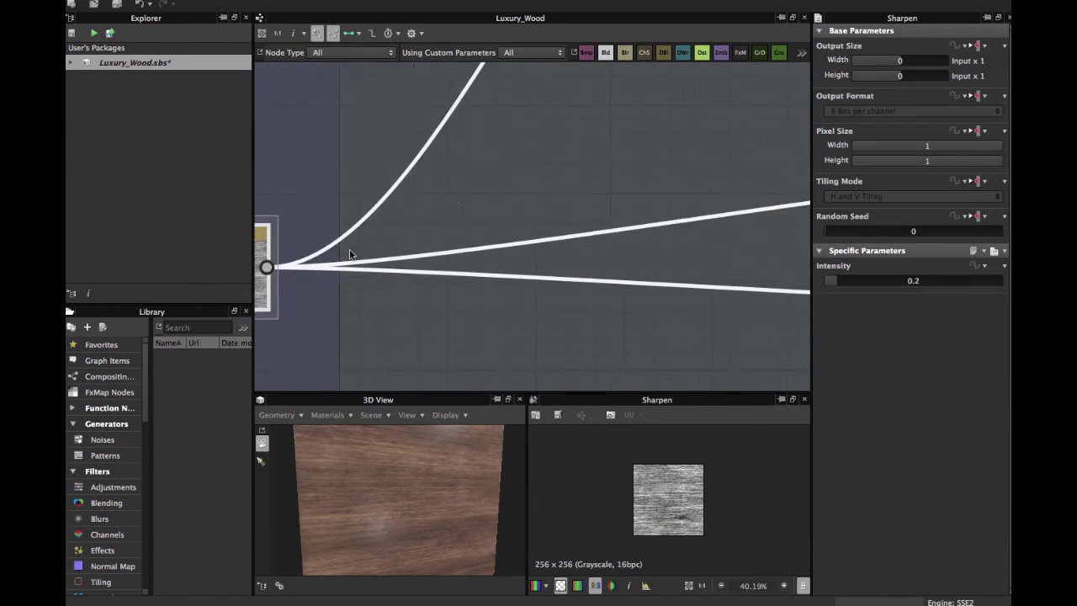
Follow the Sharpen node's connection to the Normal node and show its output, intensity and normal format.
{"action": "scroll", "coordinate": [395, 269], "scroll_direction": "down", "scroll_amount": 5}
{"action": "middle_click_drag", "start_coordinate": [545, 228], "coordinate": [435, 233]}
{"action": "left_click", "coordinate": [442, 244]}
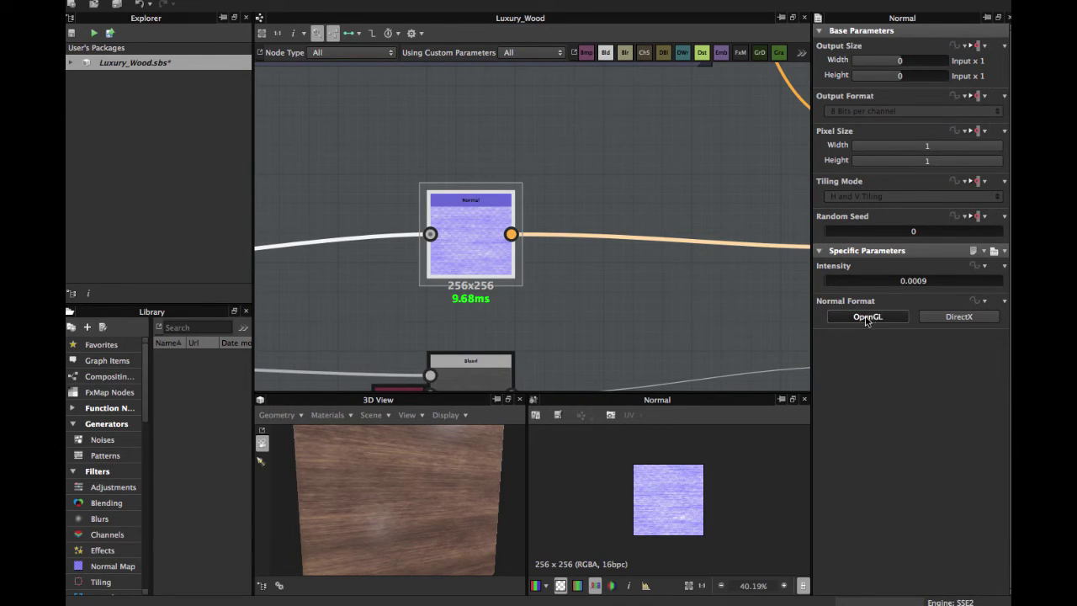
{"action": "scroll", "coordinate": [458, 268], "scroll_direction": "up", "scroll_amount": 3}
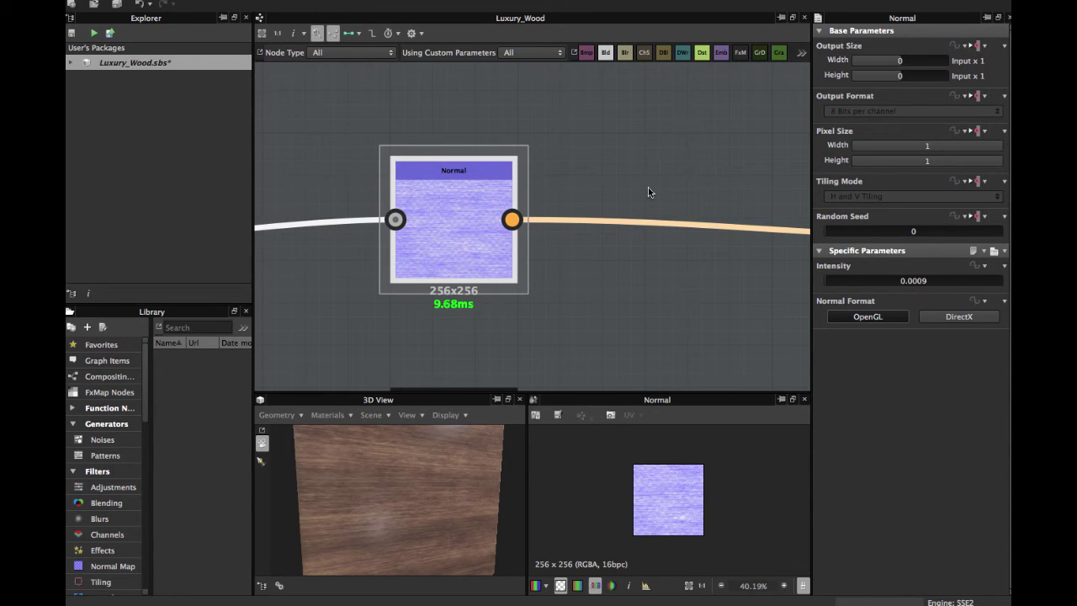
Examine the normal map's effect on the wood surface in the 3D view and its connection to the Normal output.
{"action": "mouse_move", "coordinate": [431, 481]}
{"action": "left_mouse_down"}
{"action": "mouse_move", "coordinate": [444, 439]}
{"action": "mouse_move", "coordinate": [441, 470]}
{"action": "mouse_move", "coordinate": [430, 452]}
{"action": "mouse_move", "coordinate": [436, 471]}
{"action": "mouse_move", "coordinate": [439, 462]}
{"action": "left_mouse_up"}
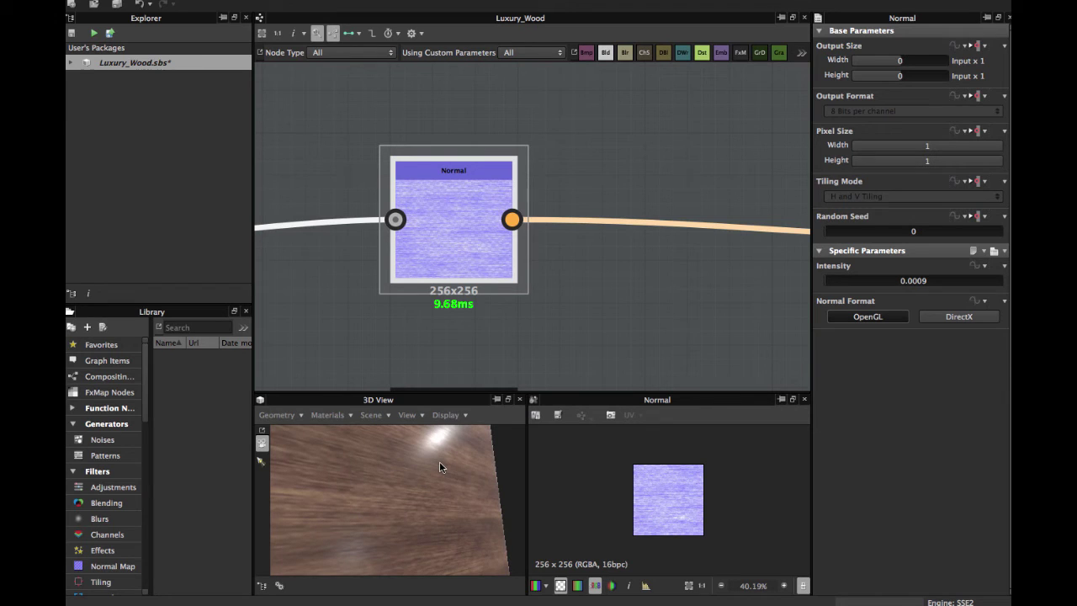
{"action": "scroll", "coordinate": [491, 322], "scroll_direction": "down", "scroll_amount": 3}
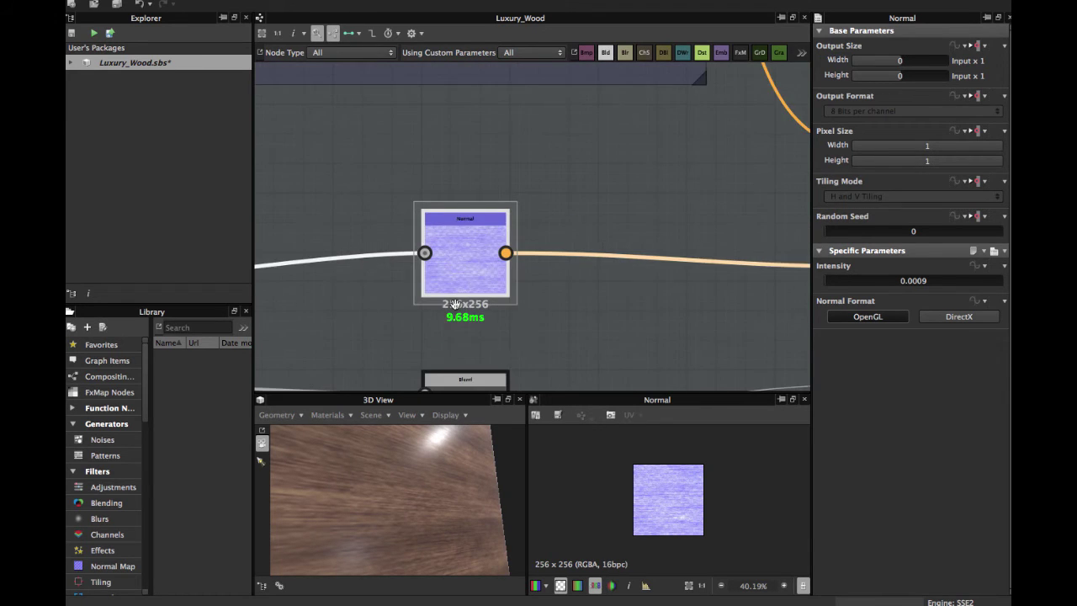
{"action": "middle_click_drag", "start_coordinate": [551, 342], "coordinate": [447, 313]}
{"action": "mouse_move", "coordinate": [391, 464]}
{"action": "left_mouse_down"}
{"action": "mouse_move", "coordinate": [404, 507]}
{"action": "mouse_move", "coordinate": [392, 469]}
{"action": "mouse_move", "coordinate": [428, 422]}
{"action": "mouse_move", "coordinate": [396, 457]}
{"action": "mouse_move", "coordinate": [398, 435]}
{"action": "mouse_move", "coordinate": [409, 463]}
{"action": "left_mouse_up"}
{"action": "scroll", "coordinate": [465, 289], "scroll_direction": "down", "scroll_amount": 2}
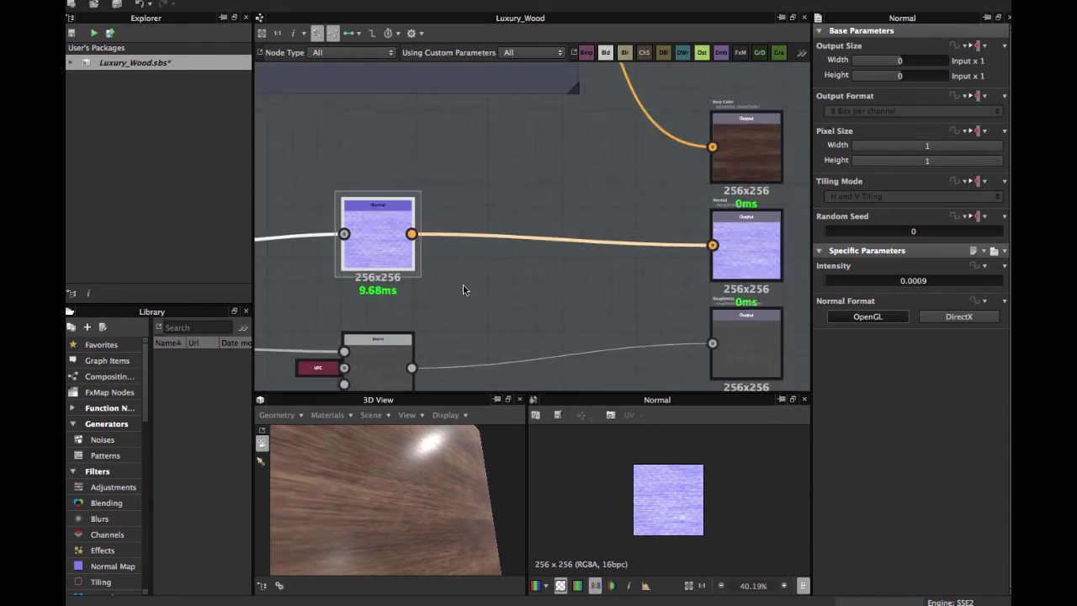
{"action": "middle_click_drag", "start_coordinate": [465, 289], "coordinate": [505, 250]}
{"action": "mouse_move", "coordinate": [368, 481]}
{"action": "left_mouse_down"}
{"action": "mouse_move", "coordinate": [375, 506]}
{"action": "mouse_move", "coordinate": [374, 490]}
{"action": "left_mouse_up"}
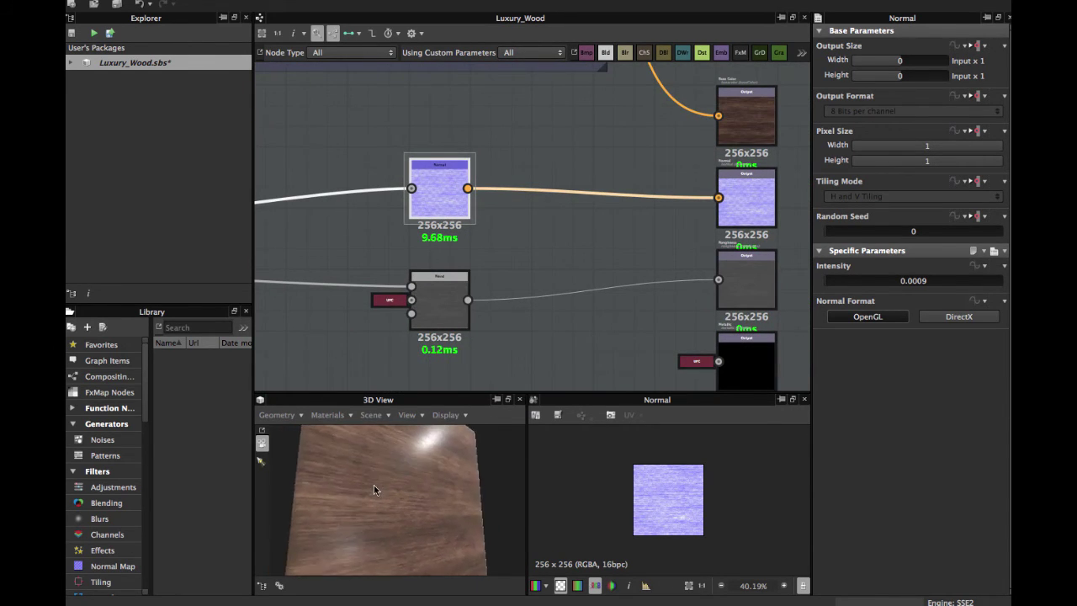
Trace the lower Blend node's foreground input back to the Sharpen node and show the Sharpen output.
{"action": "middle_click_drag", "start_coordinate": [295, 300], "coordinate": [591, 267]}
{"action": "scroll", "coordinate": [480, 311], "scroll_direction": "down", "scroll_amount": 3}
{"action": "middle_click_drag", "start_coordinate": [465, 269], "coordinate": [547, 282]}
{"action": "scroll", "coordinate": [461, 274], "scroll_direction": "up", "scroll_amount": 4}
{"action": "middle_click_drag", "start_coordinate": [781, 295], "coordinate": [553, 256]}
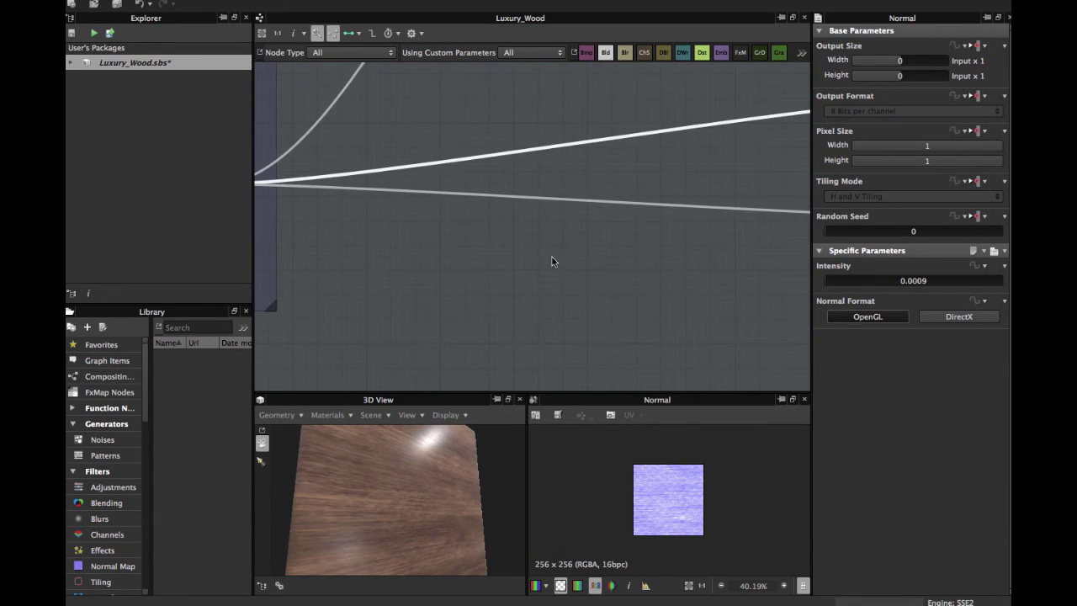
{"action": "scroll", "coordinate": [550, 264], "scroll_direction": "down", "scroll_amount": 2}
{"action": "left_click", "coordinate": [291, 211]}
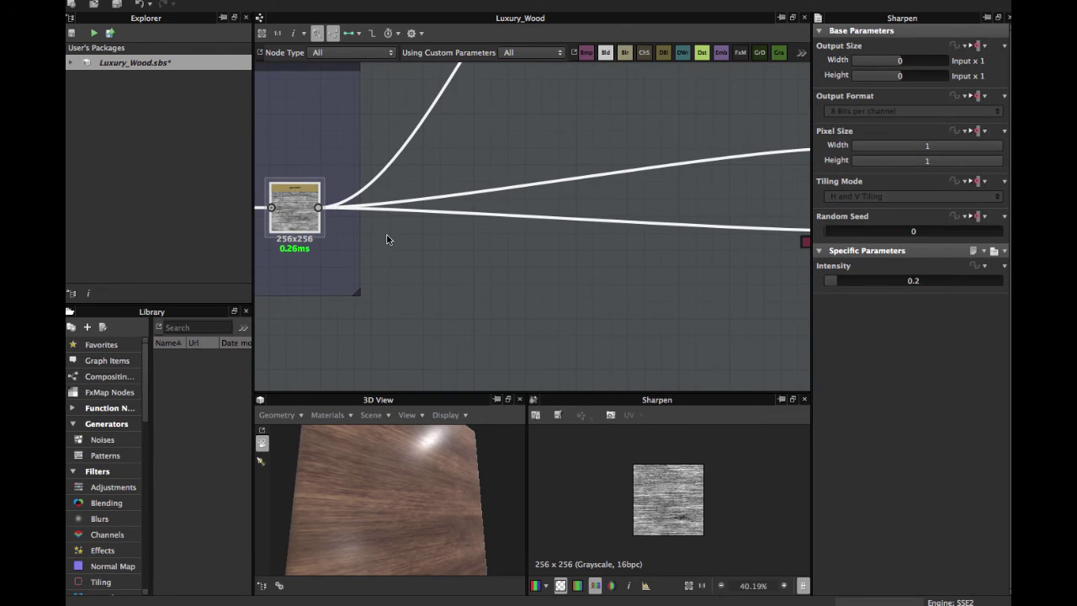
Follow the Sharpen node's lowest connection to the Blend node below Normal and show its output and parameters.
{"action": "middle_click_drag", "start_coordinate": [439, 233], "coordinate": [361, 223]}
{"action": "middle_click_drag", "start_coordinate": [505, 247], "coordinate": [354, 239]}
{"action": "scroll", "coordinate": [469, 239], "scroll_direction": "up", "scroll_amount": 3}
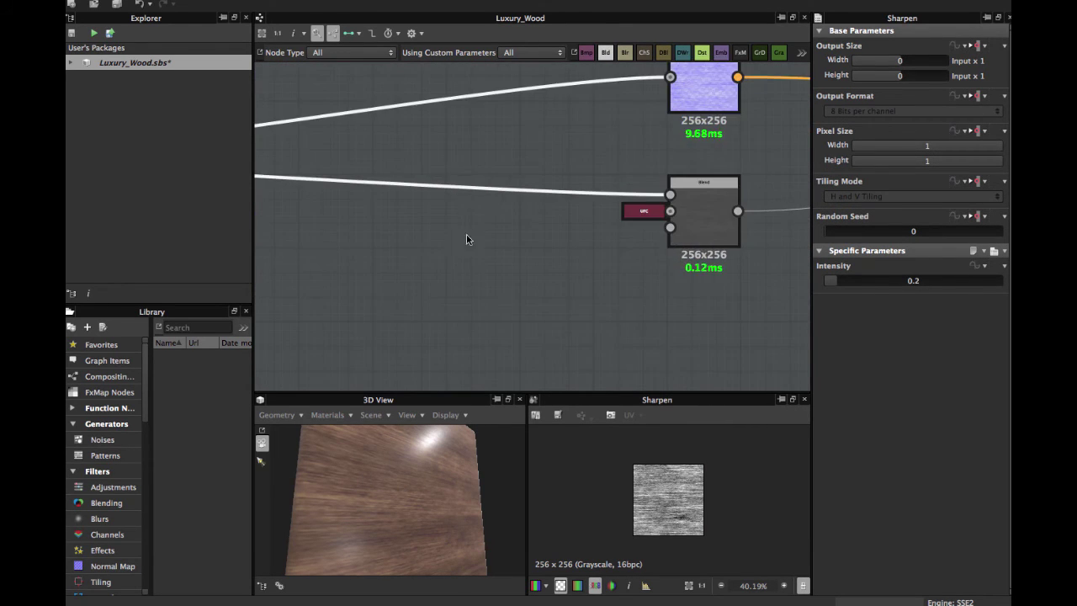
{"action": "middle_click_drag", "start_coordinate": [545, 230], "coordinate": [405, 265]}
{"action": "left_click", "coordinate": [557, 243]}
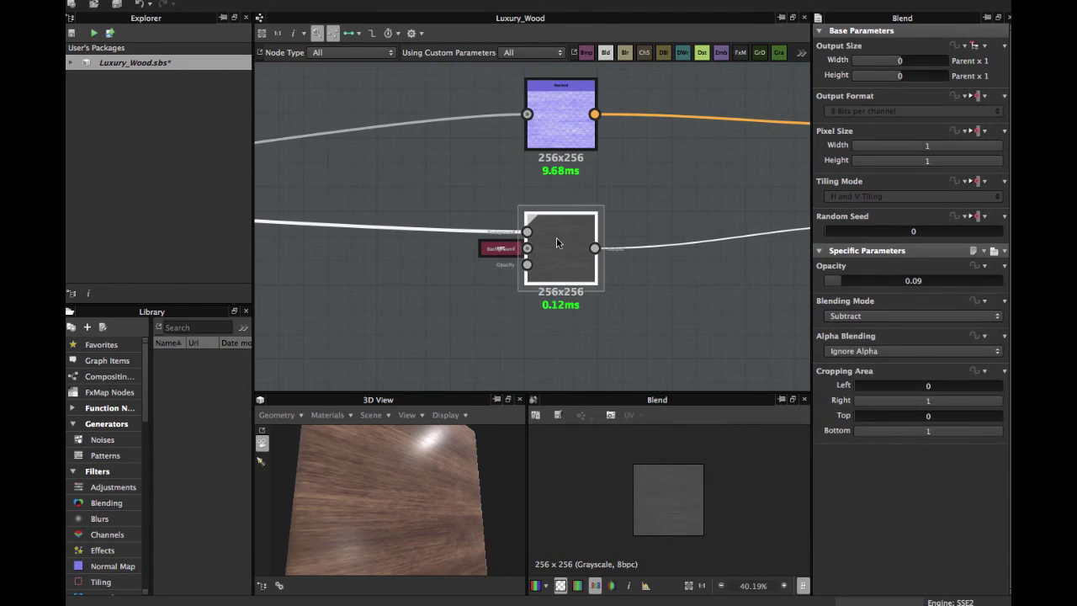
Undock the Uniform Color node from the roughness Blend's background input and show its output and grayscale parameters.
{"action": "scroll", "coordinate": [557, 238], "scroll_direction": "up", "scroll_amount": 2}
{"action": "left_click", "coordinate": [461, 256]}
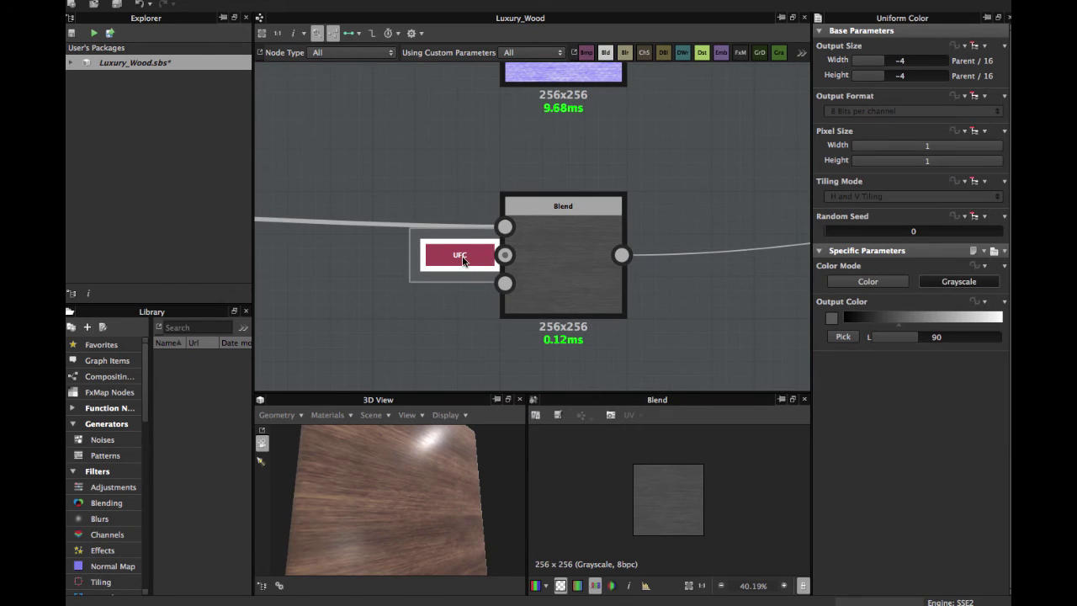
{"action": "key", "text": "d"}
{"action": "middle_click_drag", "start_coordinate": [461, 276], "coordinate": [480, 194]}
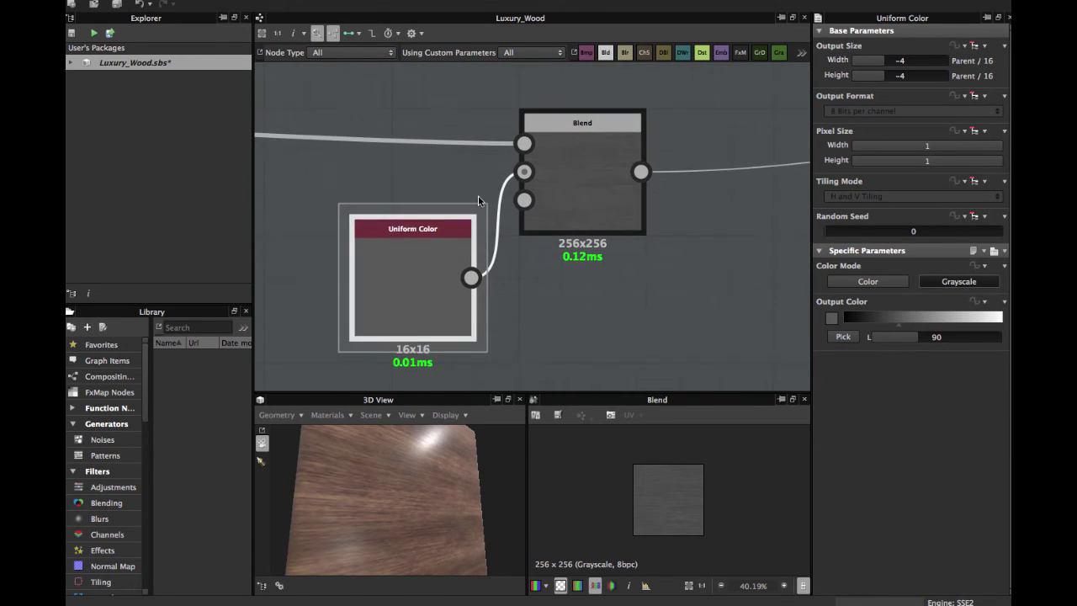
{"action": "double_click", "coordinate": [413, 256]}
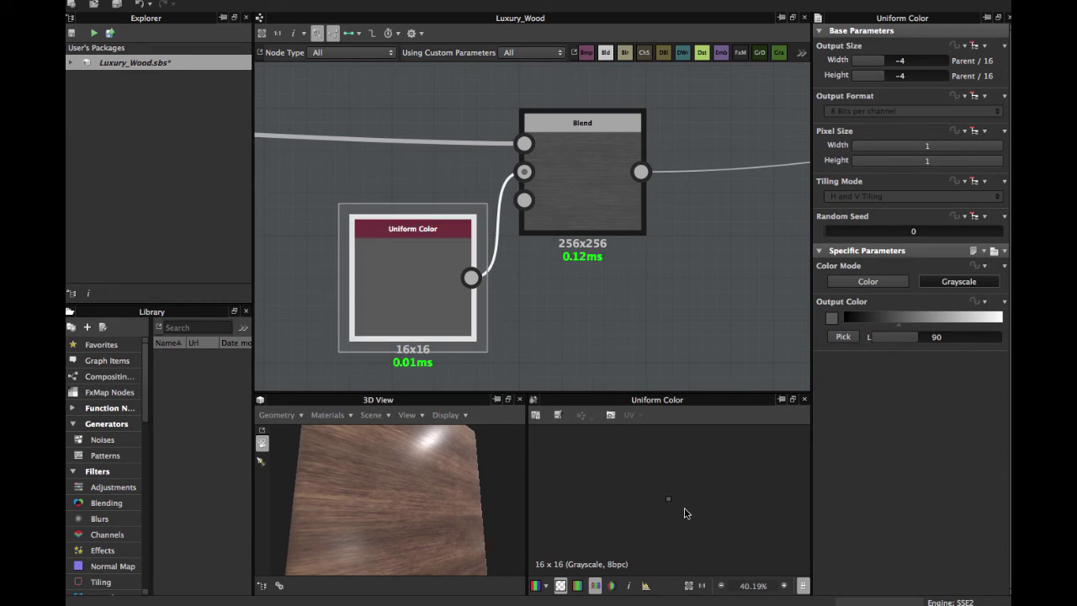
Lower the roughness Uniform Color's grayscale output to 35 and examine the effect on the wood's gloss in the 3D view.
{"action": "scroll", "coordinate": [684, 513], "scroll_direction": "up", "scroll_amount": 10}
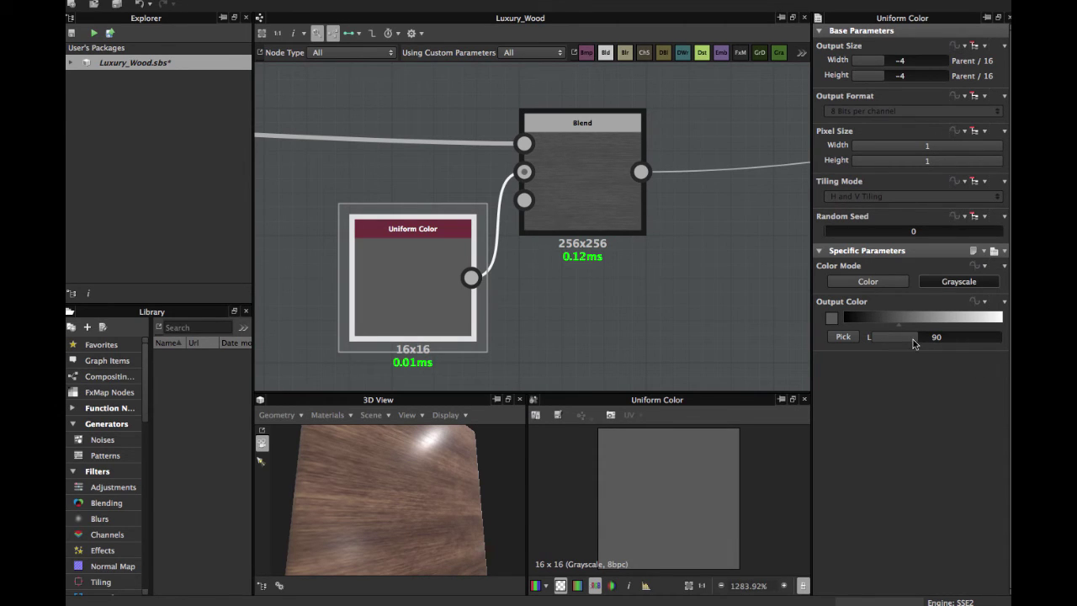
{"action": "left_click_drag", "start_coordinate": [915, 343], "coordinate": [890, 342]}
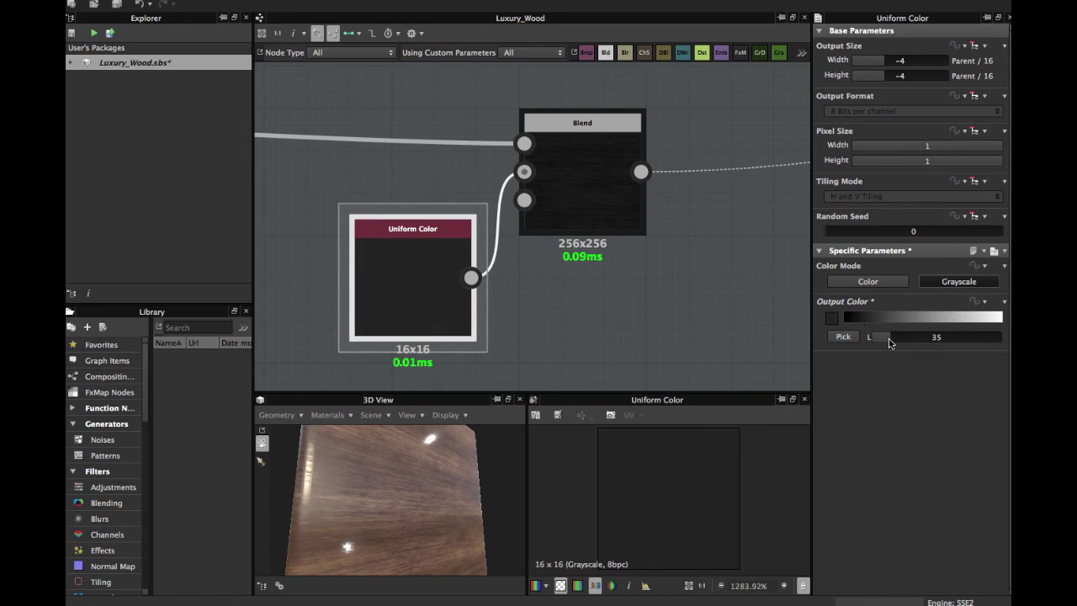
{"action": "mouse_move", "coordinate": [440, 454]}
{"action": "left_mouse_down"}
{"action": "mouse_move", "coordinate": [366, 460]}
{"action": "mouse_move", "coordinate": [427, 469]}
{"action": "left_mouse_up"}
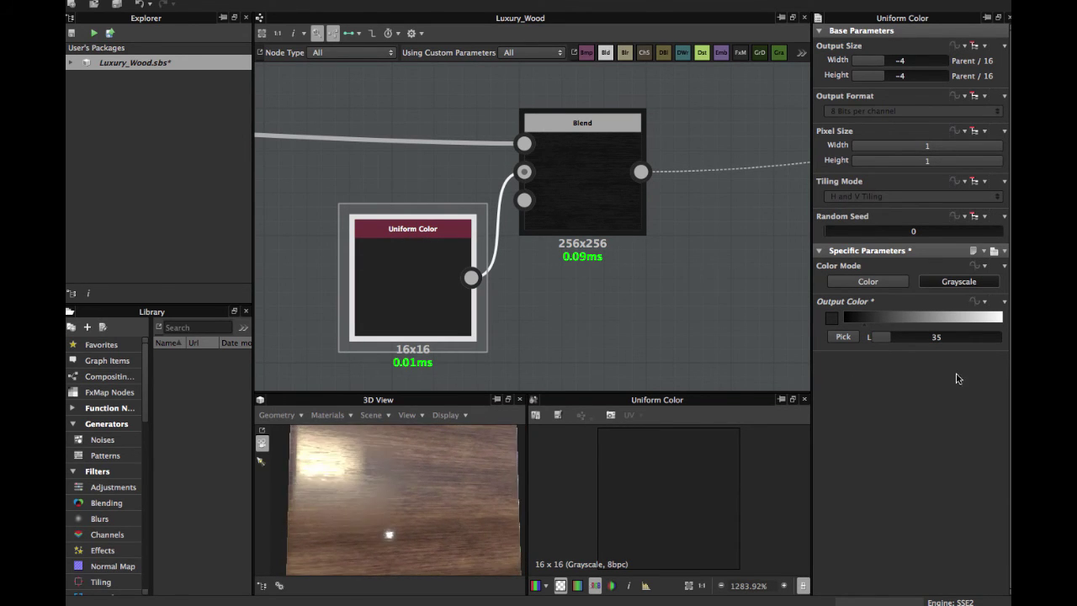
Set the roughness Uniform Color's grayscale output to 90, check the reflections in 3D, and dock the node back onto the Blend.
{"action": "double_click", "coordinate": [941, 340]}
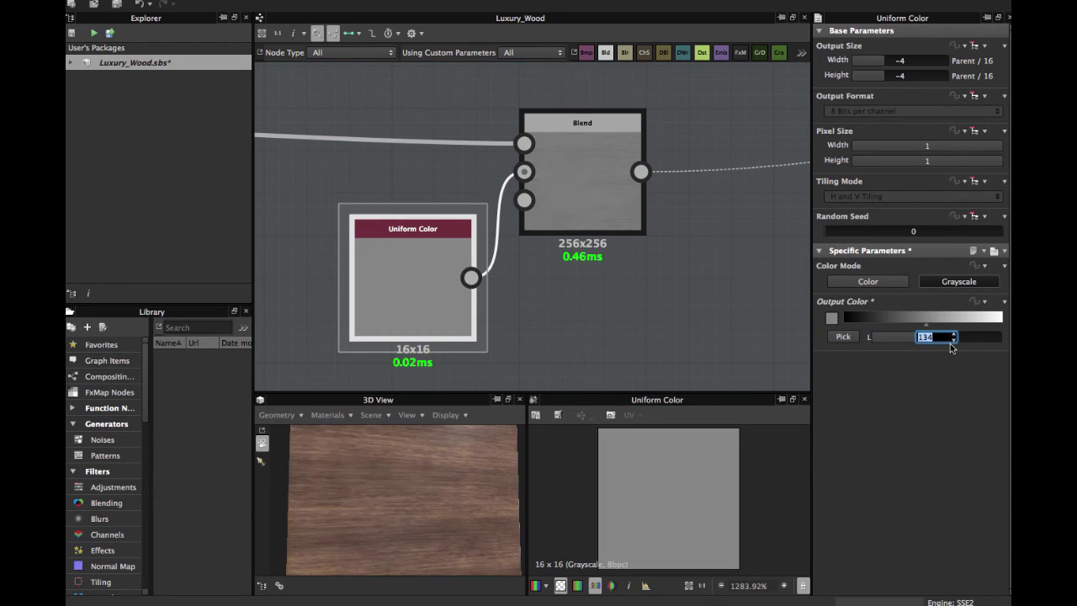
{"action": "type", "text": "90"}
{"action": "key", "text": "Return"}
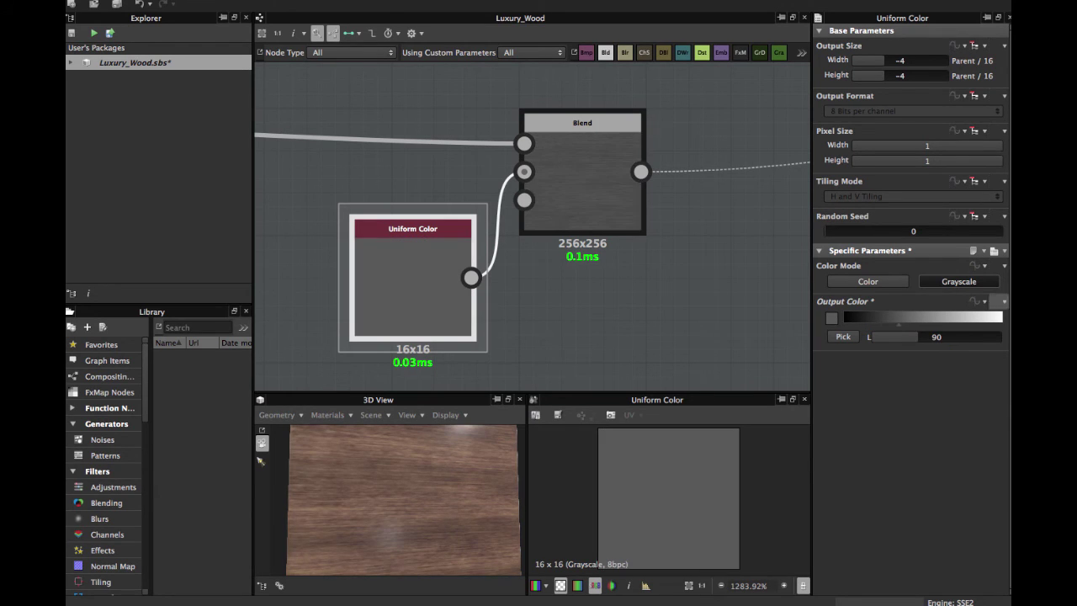
{"action": "left_click_drag", "start_coordinate": [463, 436], "coordinate": [451, 458]}
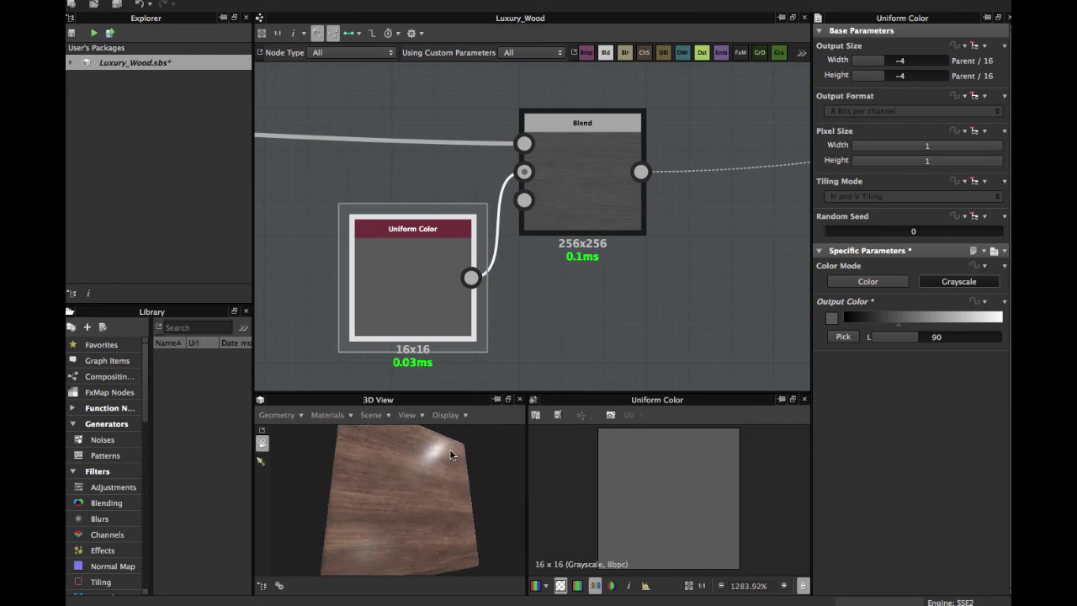
{"action": "scroll", "coordinate": [490, 287], "scroll_direction": "down", "scroll_amount": 1}
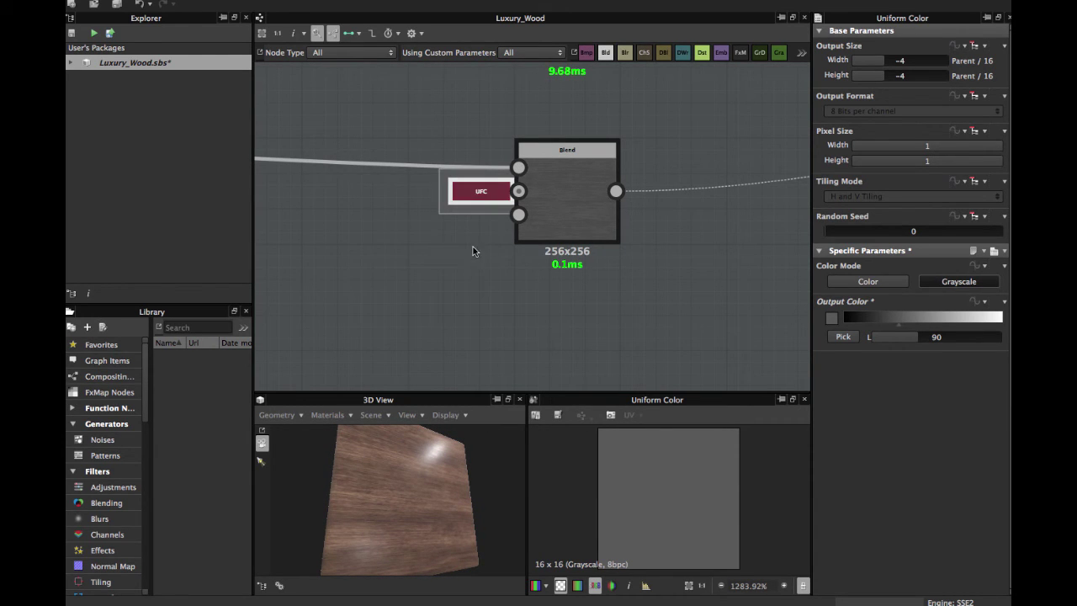
Show the output and grayscale parameters of the Uniform Color docked to the Metallic output.
{"action": "middle_click_drag", "start_coordinate": [473, 247], "coordinate": [447, 232]}
{"action": "scroll", "coordinate": [440, 295], "scroll_direction": "down", "scroll_amount": 2}
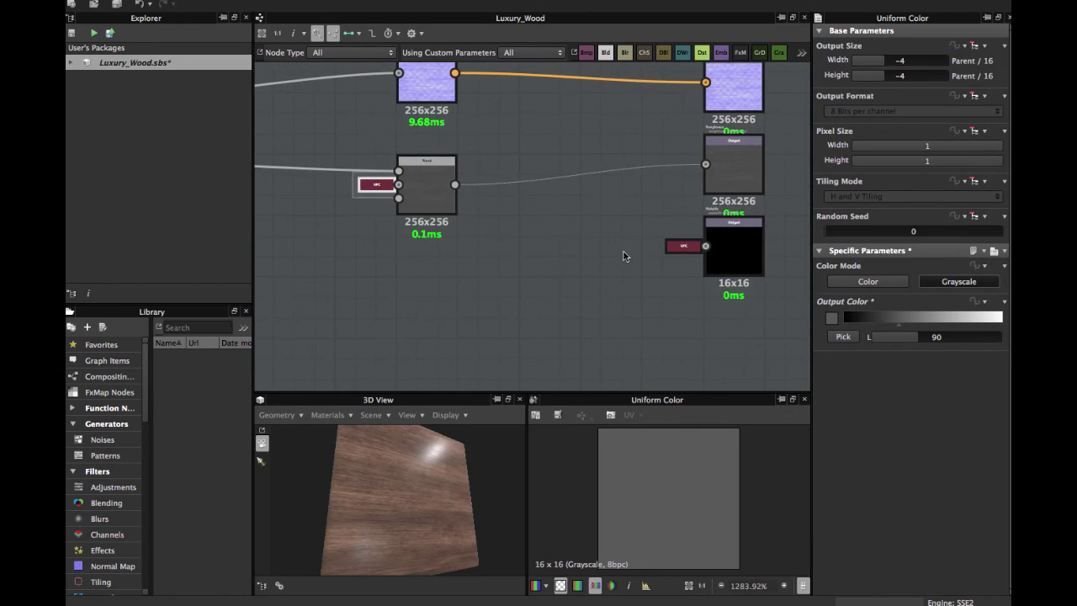
{"action": "middle_click_drag", "start_coordinate": [625, 255], "coordinate": [416, 294]}
{"action": "scroll", "coordinate": [461, 290], "scroll_direction": "up", "scroll_amount": 3}
{"action": "left_click", "coordinate": [590, 303]}
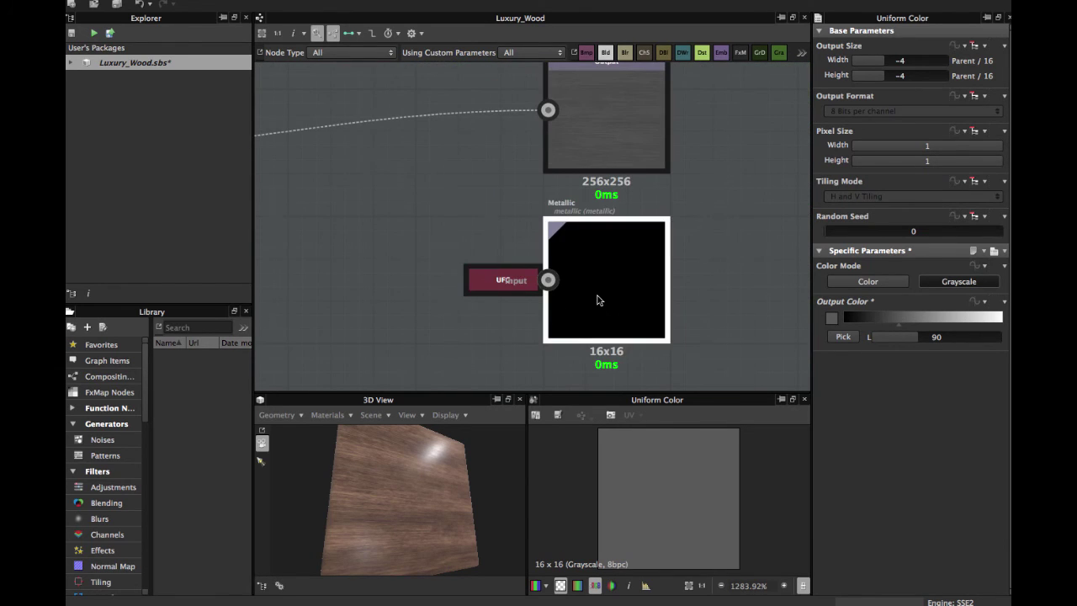
{"action": "left_click", "coordinate": [507, 286]}
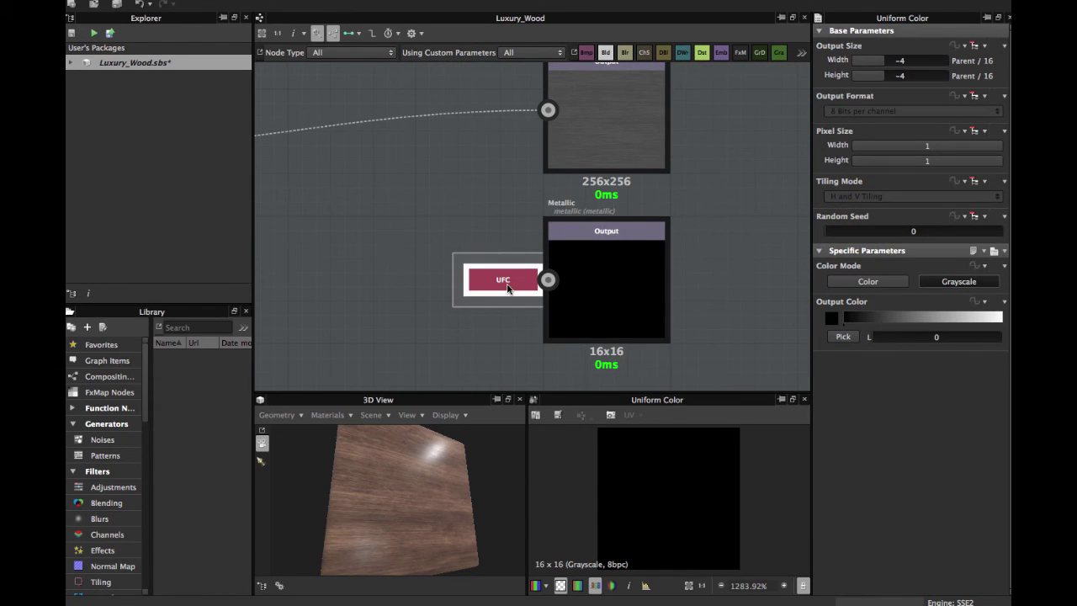
Undock the Uniform Color from the Metallic output, examine it beside the output node, and dock it again.
{"action": "key", "text": "d"}
{"action": "middle_click_drag", "start_coordinate": [417, 266], "coordinate": [517, 233]}
{"action": "scroll", "coordinate": [487, 251], "scroll_direction": "down", "scroll_amount": 3}
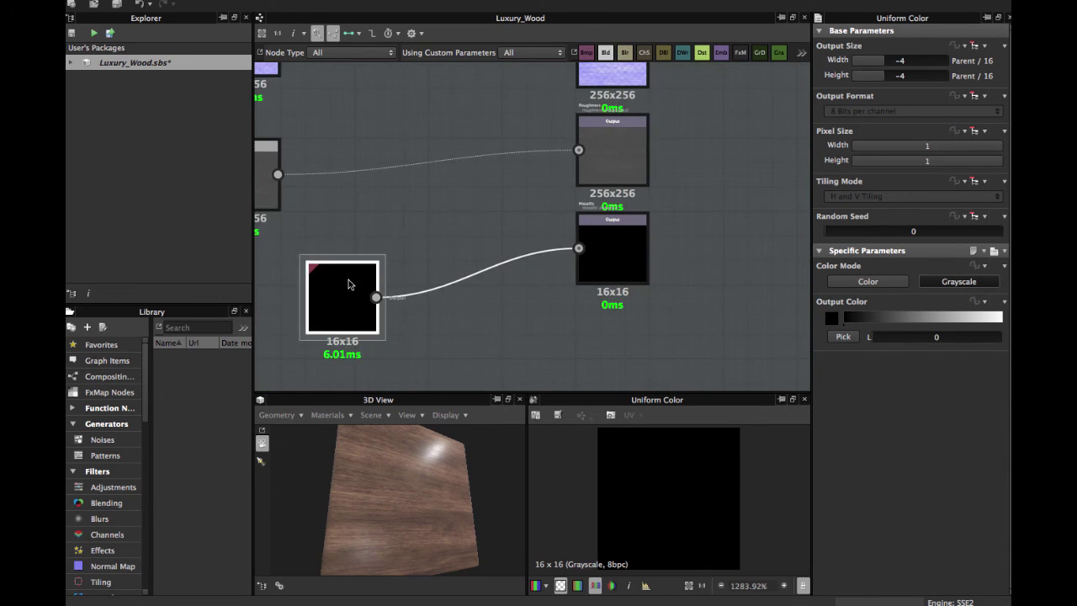
{"action": "left_click_drag", "start_coordinate": [352, 283], "coordinate": [483, 234]}
{"action": "scroll", "coordinate": [483, 235], "scroll_direction": "up", "scroll_amount": 2}
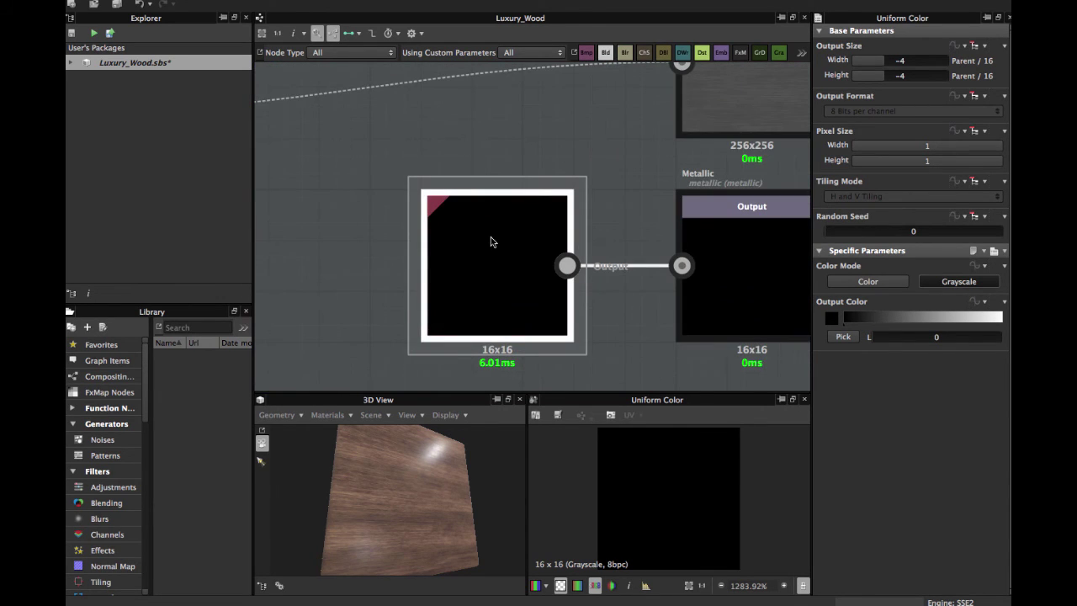
{"action": "scroll", "coordinate": [499, 263], "scroll_direction": "down", "scroll_amount": 2}
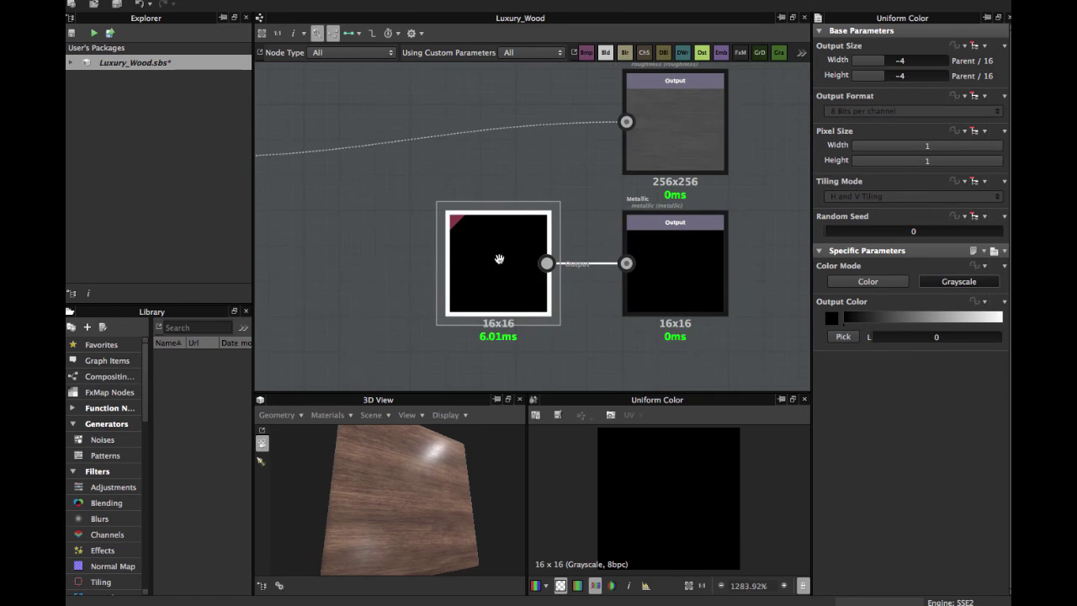
{"action": "left_click_drag", "start_coordinate": [497, 261], "coordinate": [468, 263]}
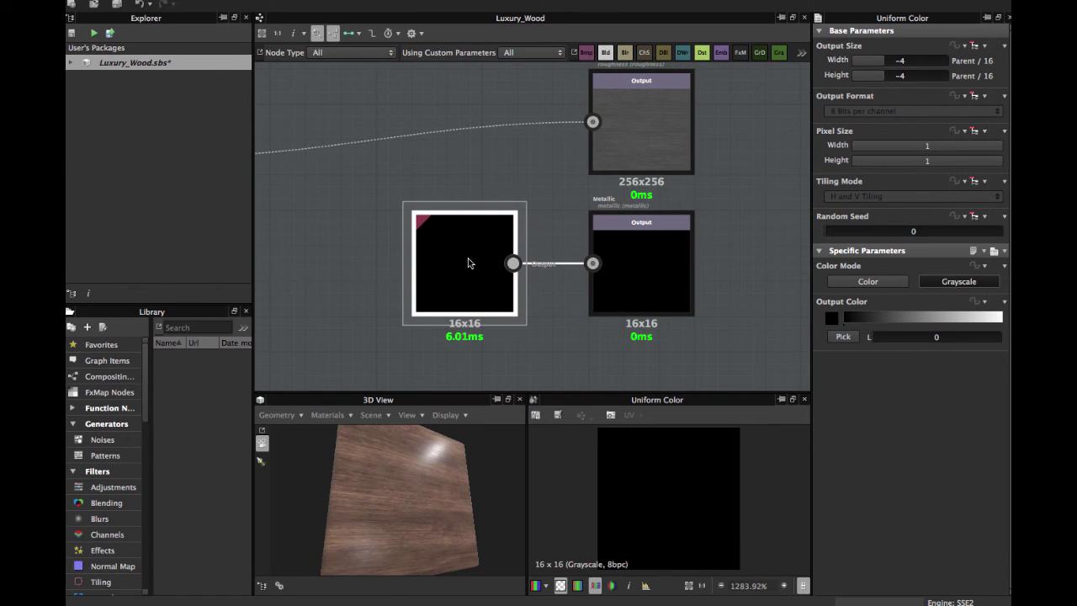
{"action": "key", "text": "d"}
Review the overall graph with the Vein Woods, Wood Pattern and color frames, and enlarge the 3D view to inspect the finished wood.
{"action": "scroll", "coordinate": [469, 259], "scroll_direction": "down", "scroll_amount": 3}
{"action": "middle_click_drag", "start_coordinate": [441, 246], "coordinate": [551, 279]}
{"action": "scroll", "coordinate": [495, 238], "scroll_direction": "down", "scroll_amount": 3}
{"action": "middle_click_drag", "start_coordinate": [495, 239], "coordinate": [504, 291]}
{"action": "middle_click_drag", "start_coordinate": [499, 161], "coordinate": [462, 211]}
{"action": "middle_click_drag", "start_coordinate": [327, 246], "coordinate": [658, 206]}
{"action": "scroll", "coordinate": [499, 221], "scroll_direction": "down", "scroll_amount": 3}
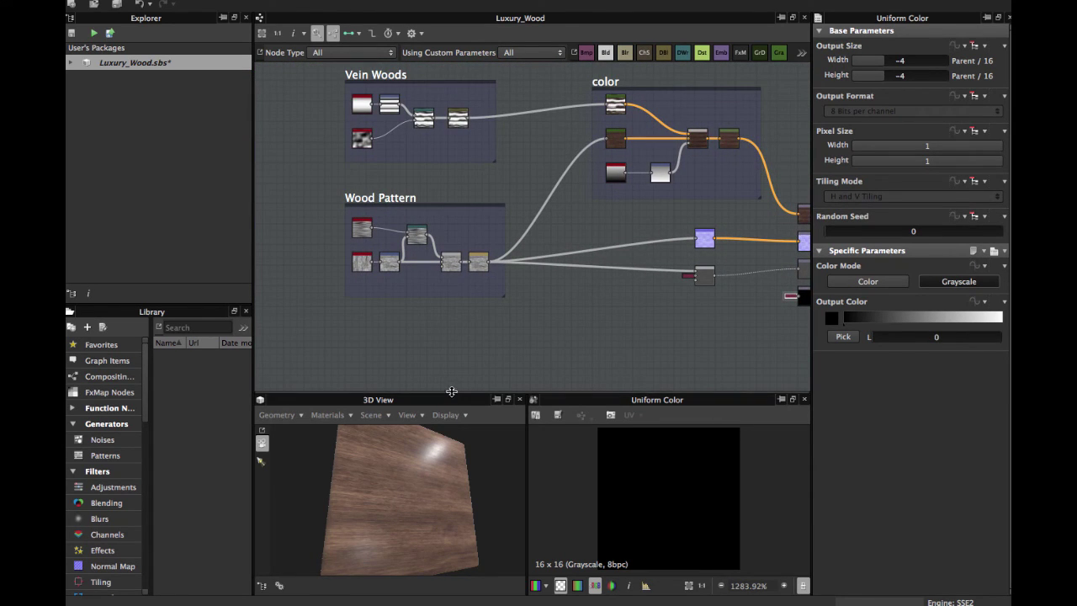
{"action": "left_click_drag", "start_coordinate": [452, 392], "coordinate": [454, 248]}
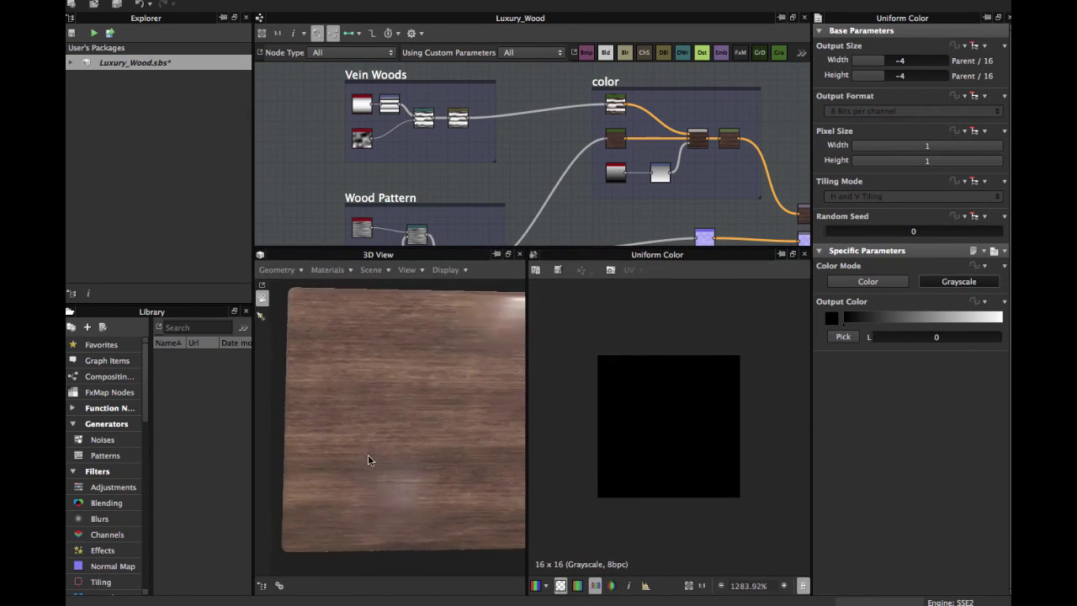